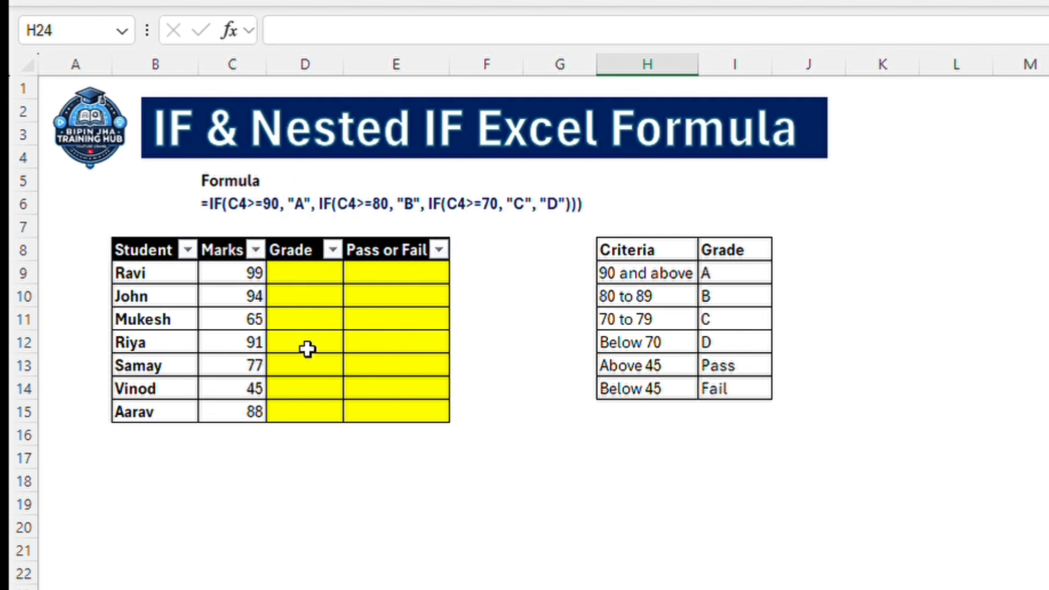
Change the heading in cell C5 to "Nested IF Formula"
click(202, 177)
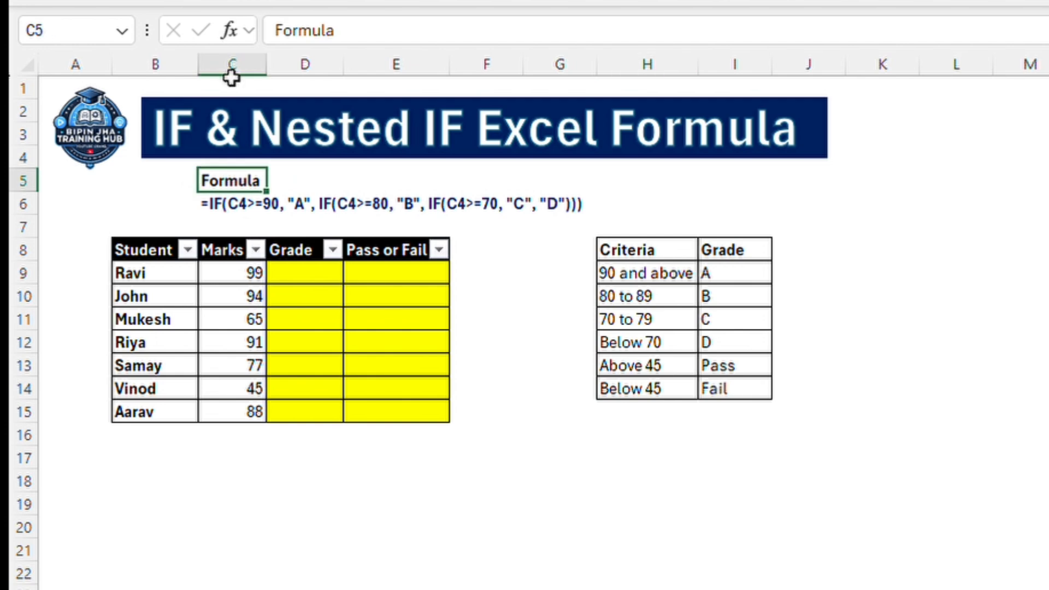
click(277, 30)
text(NMe)
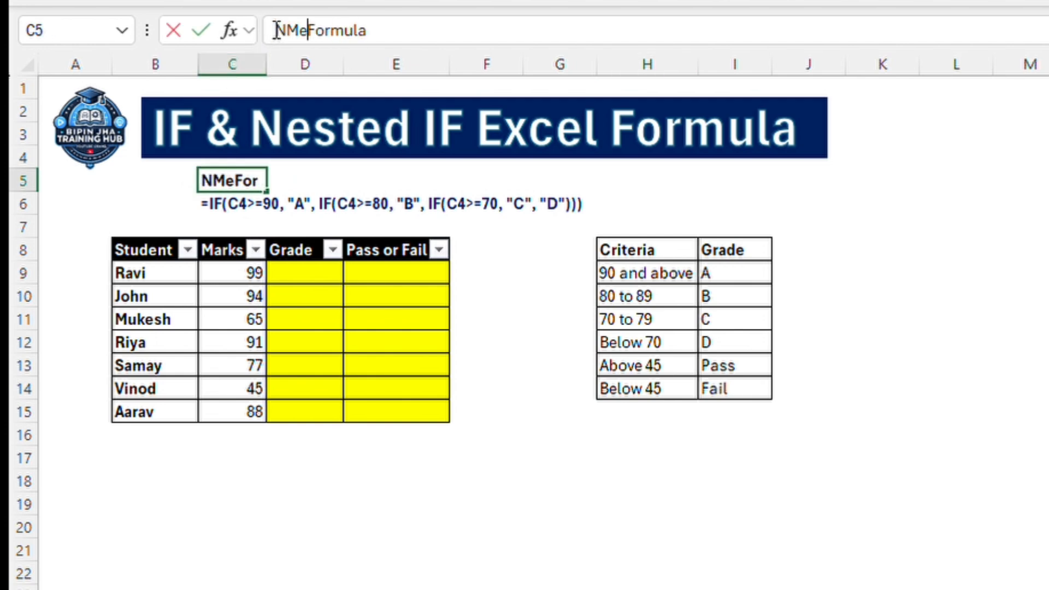
key(BackSpace)
key(BackSpace)
text(ested I)
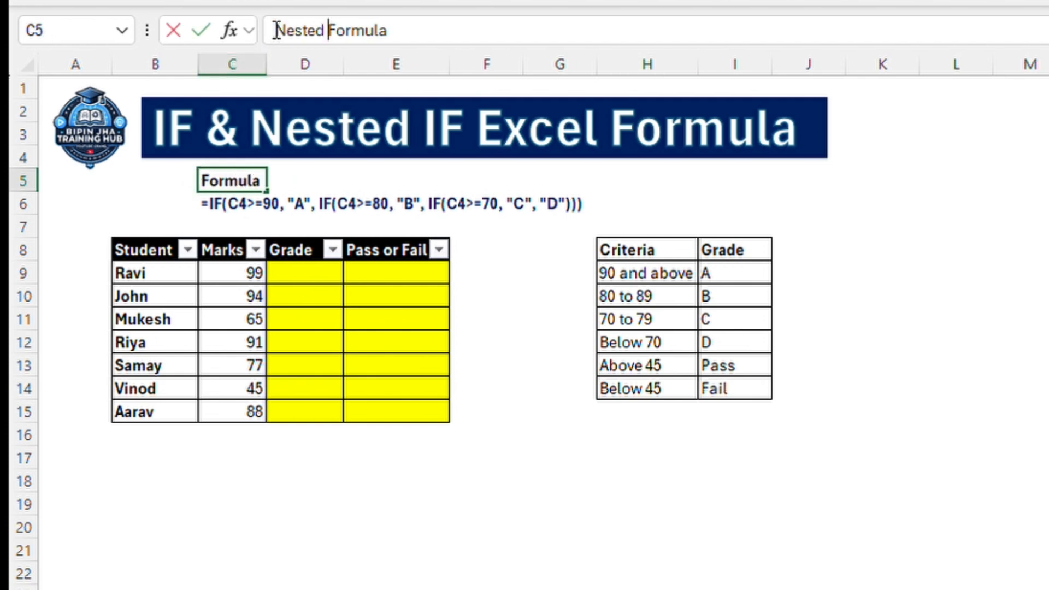
text(F)
key(Return)
Enter the formula =IF(C9>45,"Pass","Fail") in cell E9 of the Pass or Fail column
key(Return)
key(Return)
key(Return)
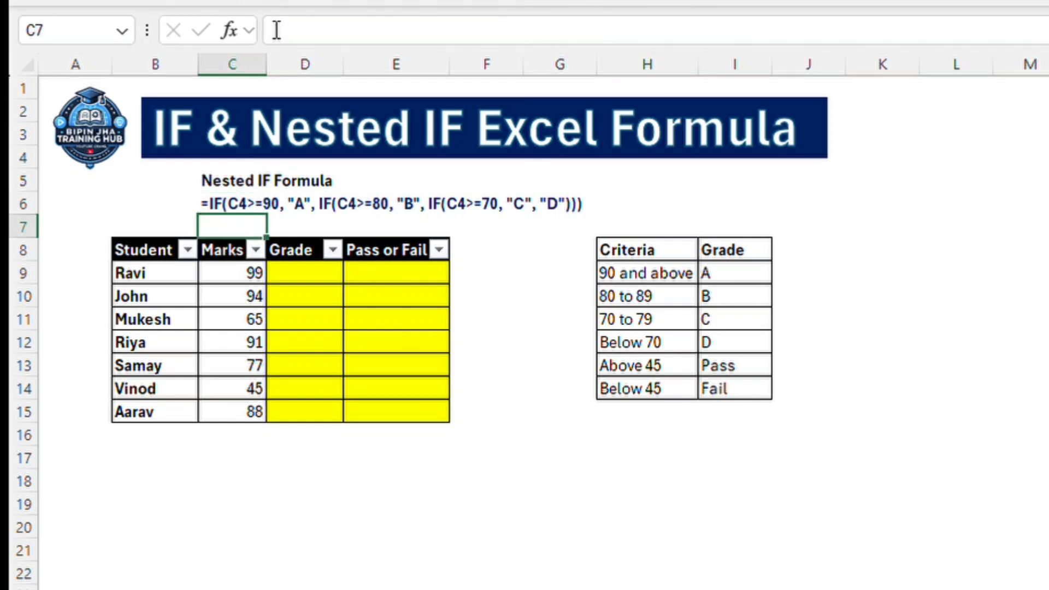
key(Right)
key(Right)
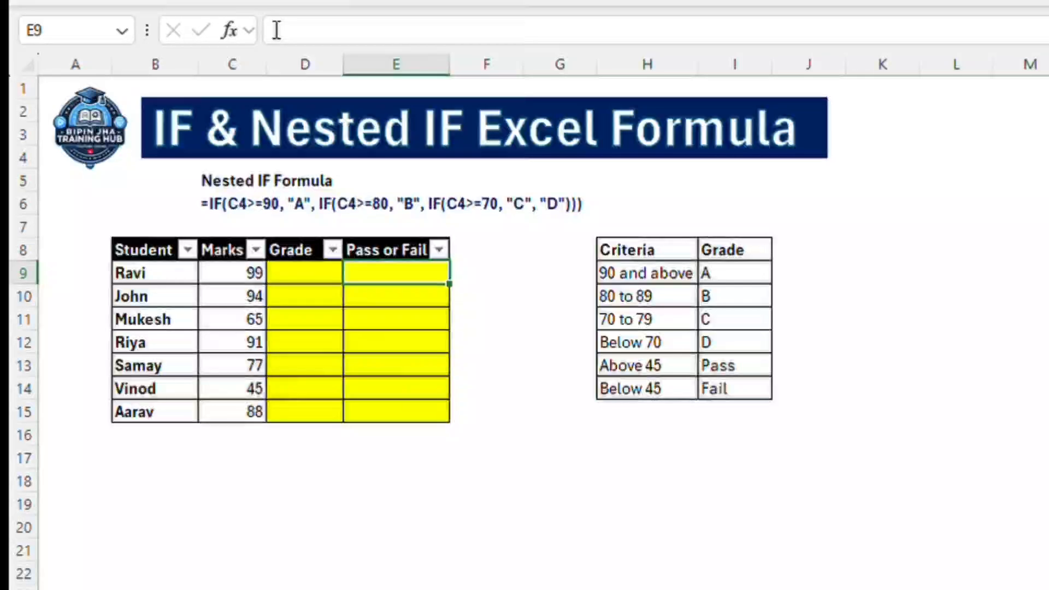
text(=)
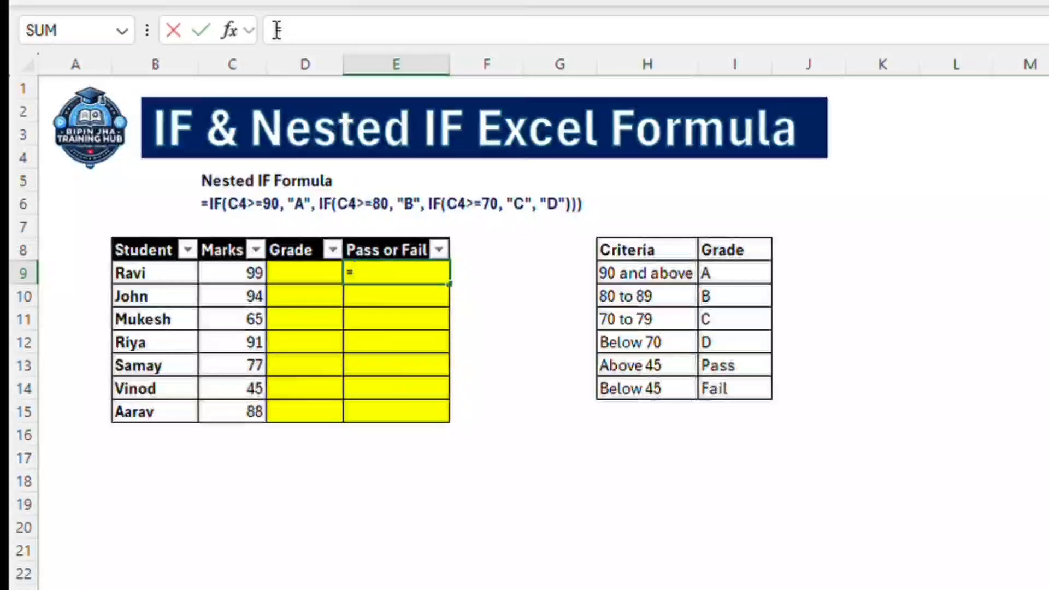
text(if)
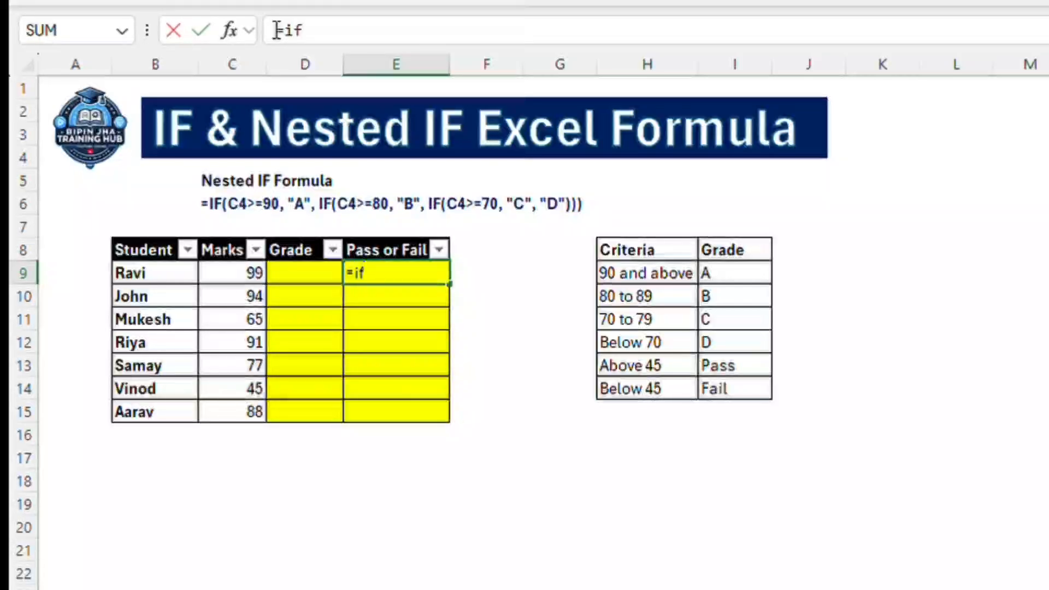
text(()
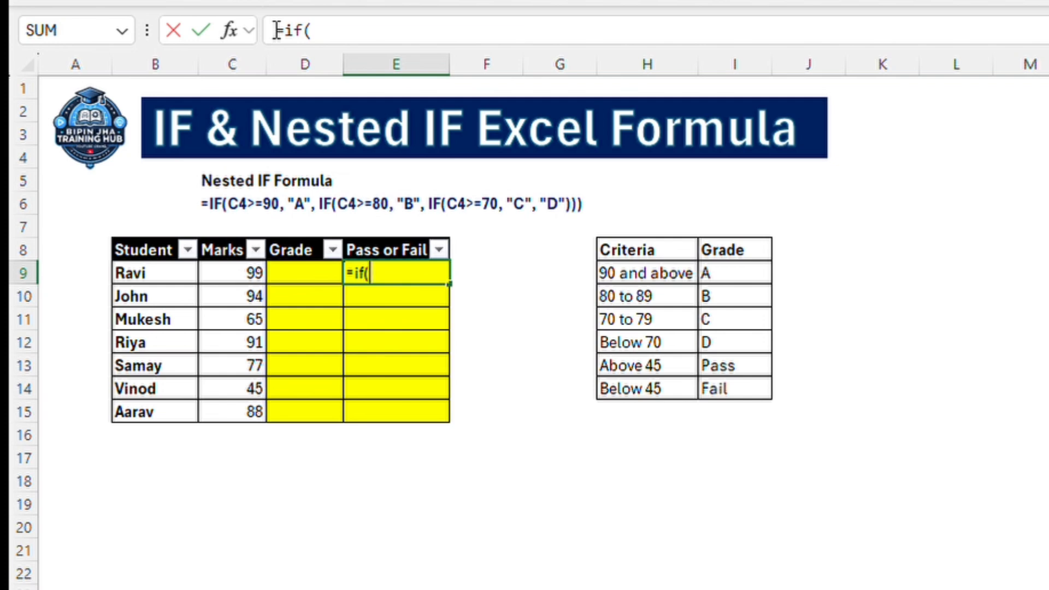
click(239, 273)
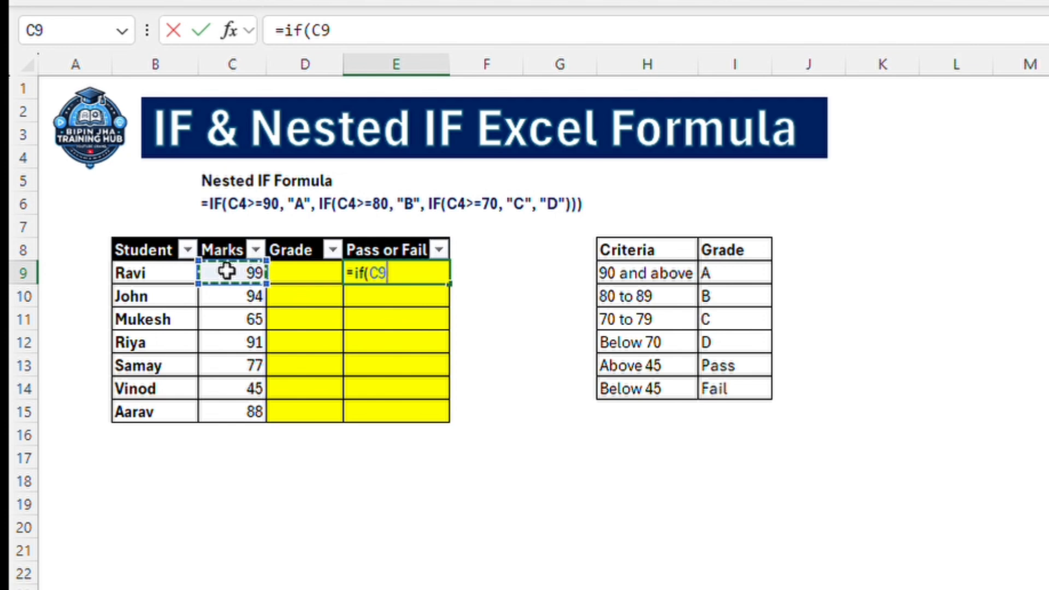
text(>)
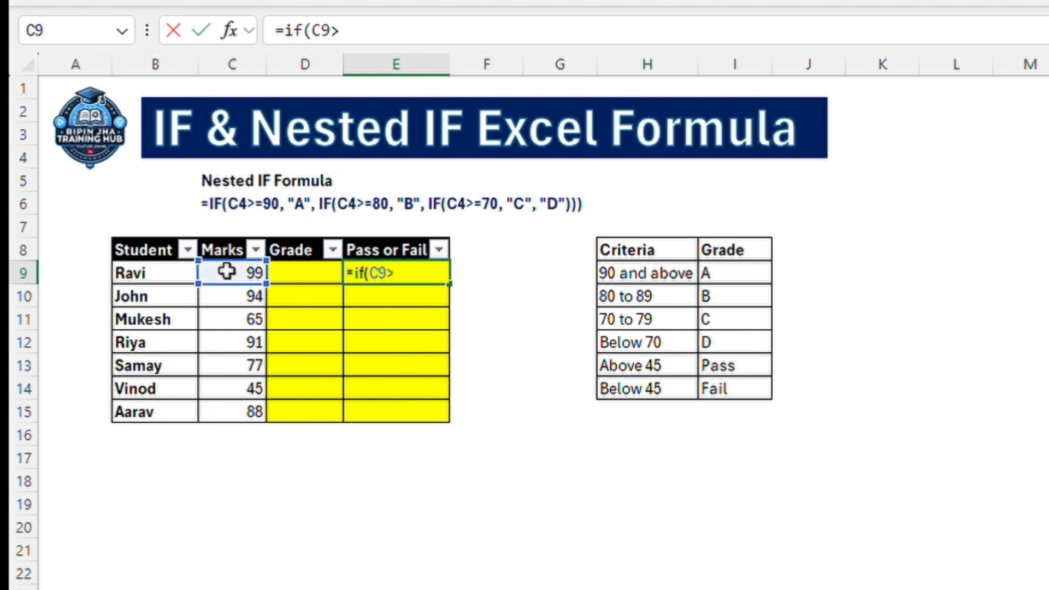
text(45,"Pass)
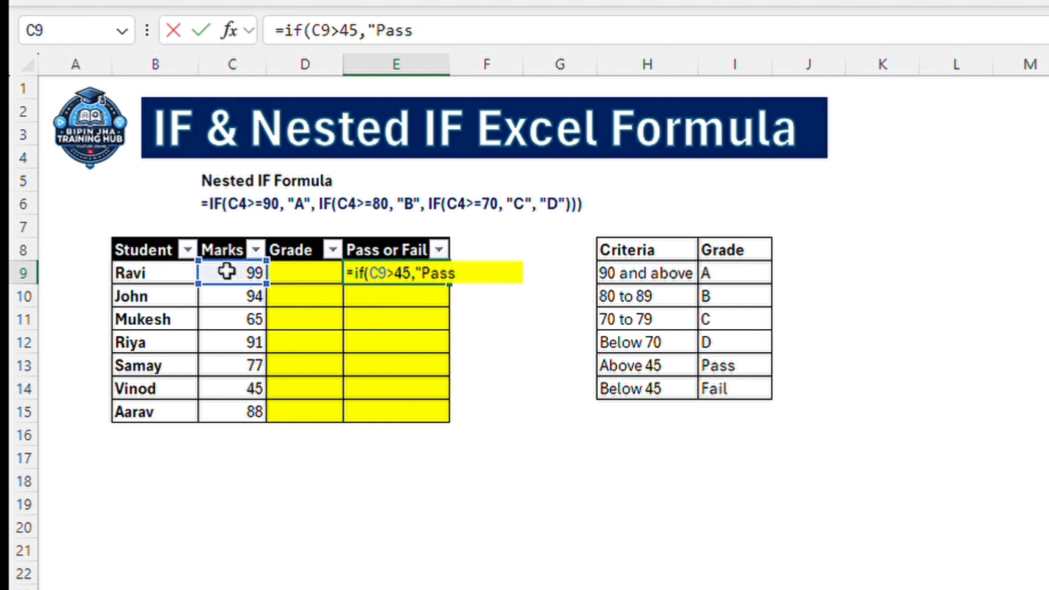
text(","Fail)
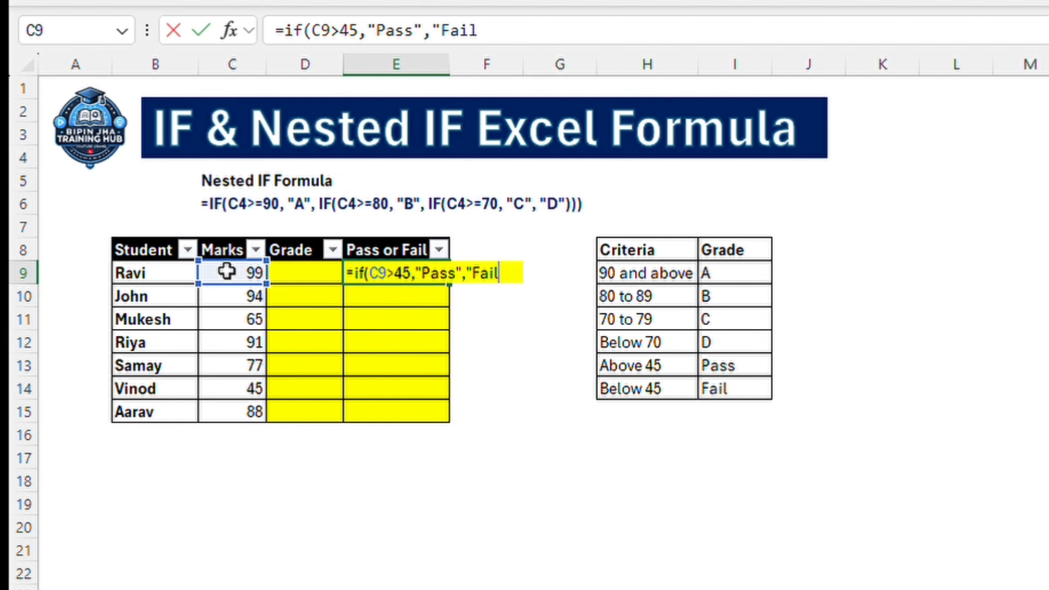
text(")
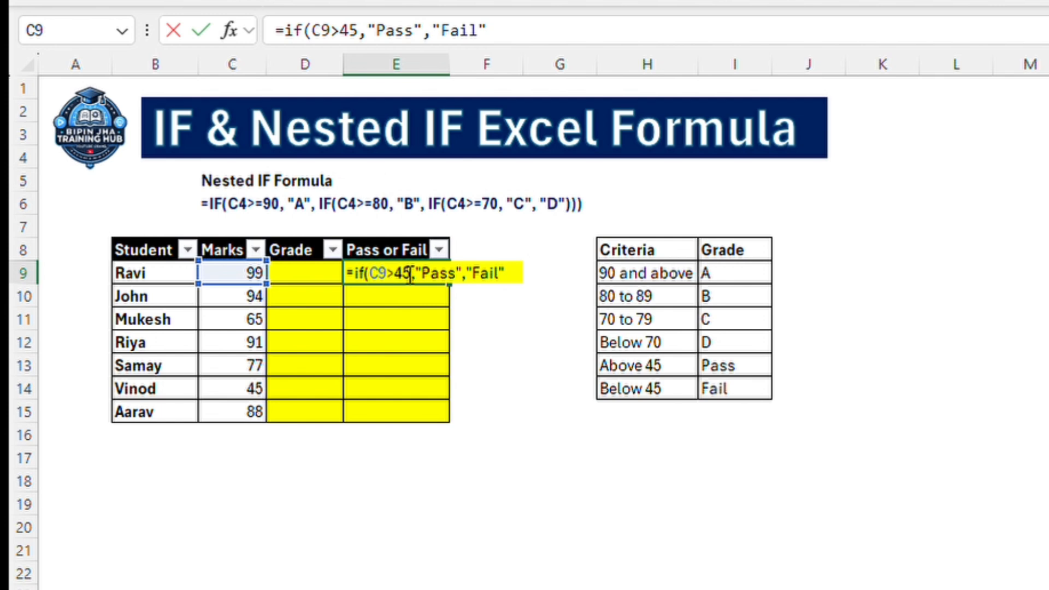
drag(410, 273, 462, 272)
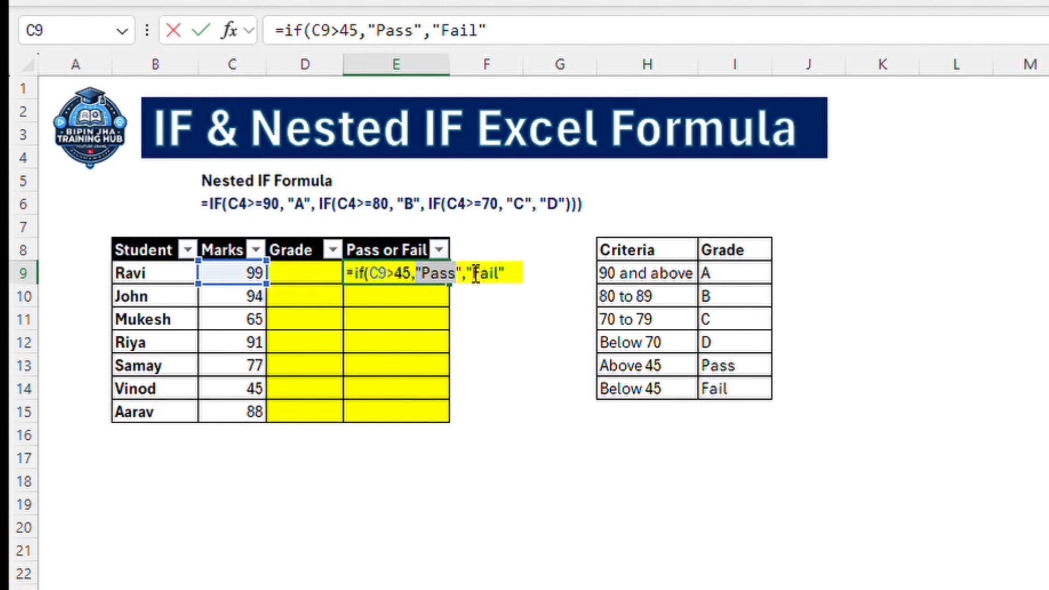
click(473, 273)
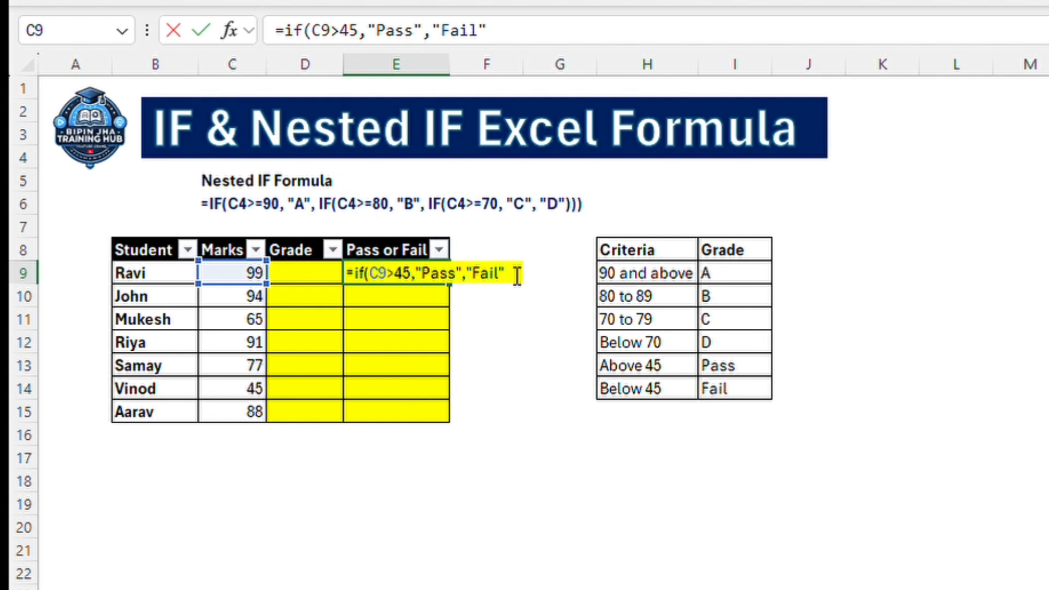
text())
key(Return)
Copy the Pass or Fail formula from E9 into cells E10 through E15
key(Up)
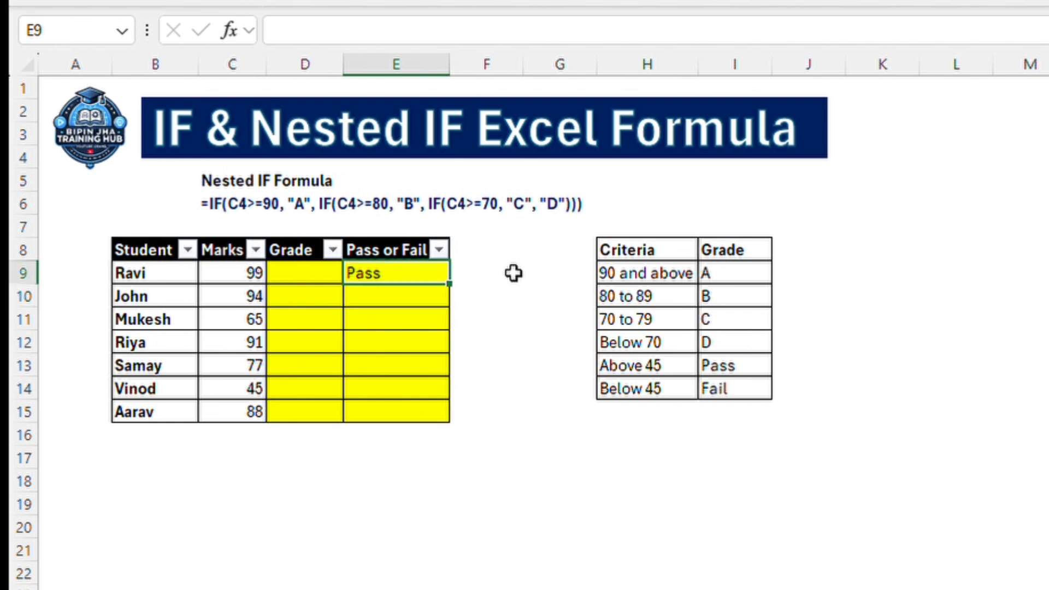
key(Down)
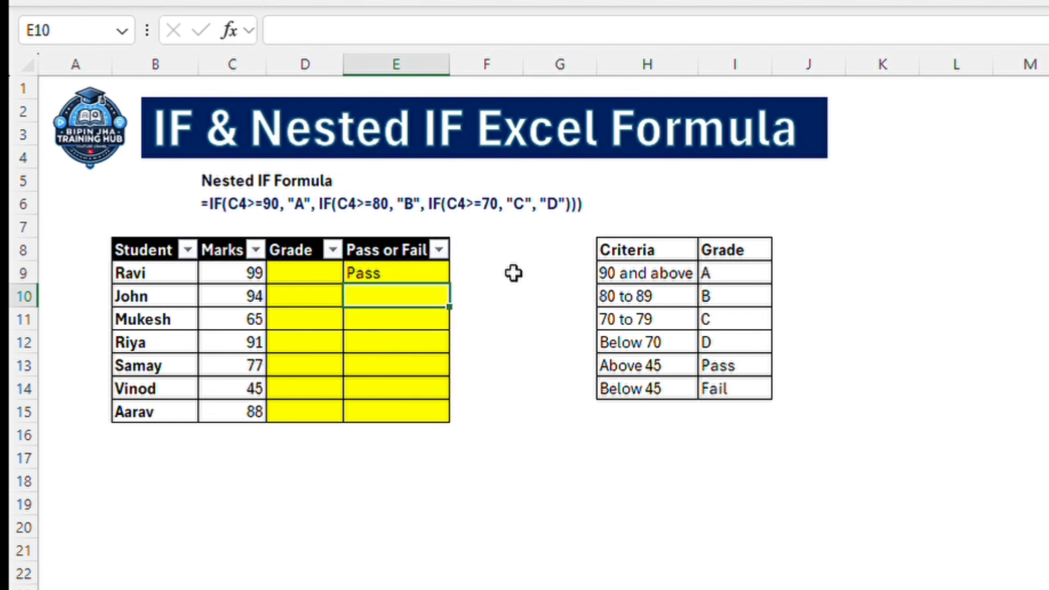
key(ctrl+v)
key(Down)
key(ctrl+v)
key(Down)
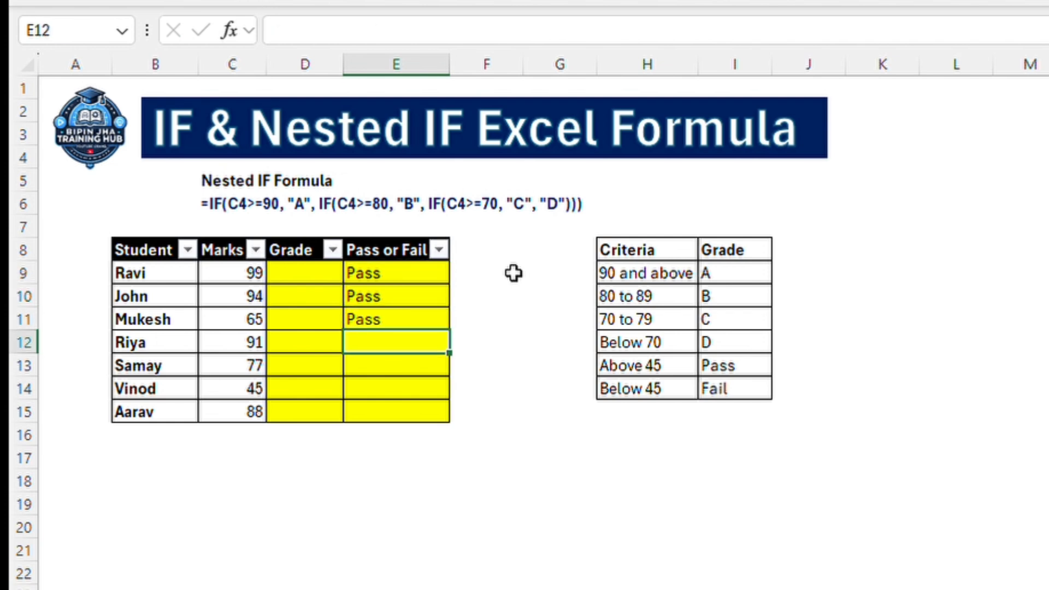
key(ctrl+v)
key(Down)
key(ctrl+v)
key(Down)
key(ctrl+v)
key(Down)
key(ctrl+v)
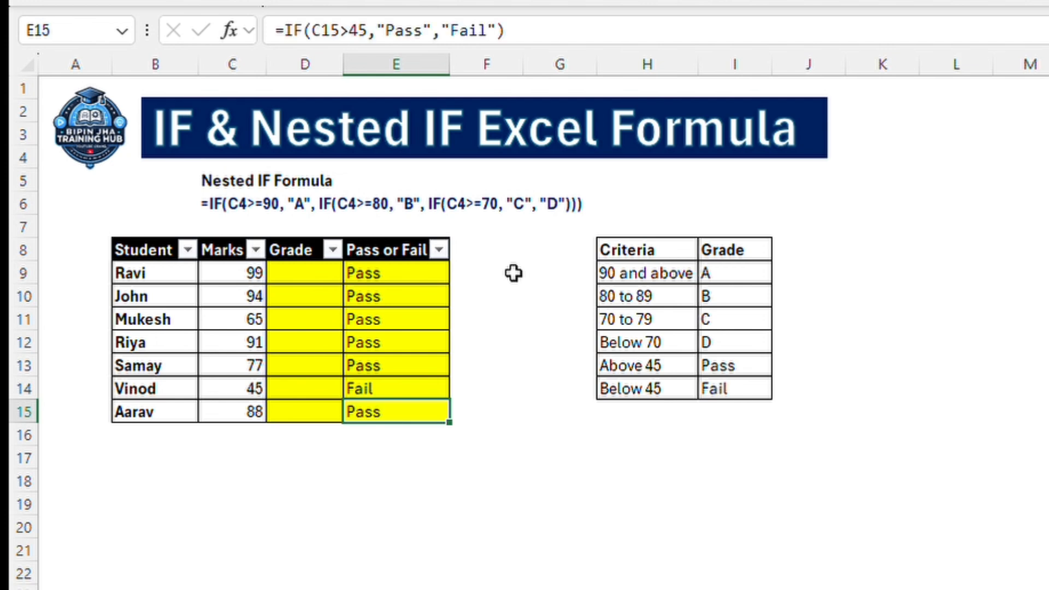
Set the mark in C14 to 46 to test the Pass or Fail formula in that row
key(Up)
key(Left)
key(Left)
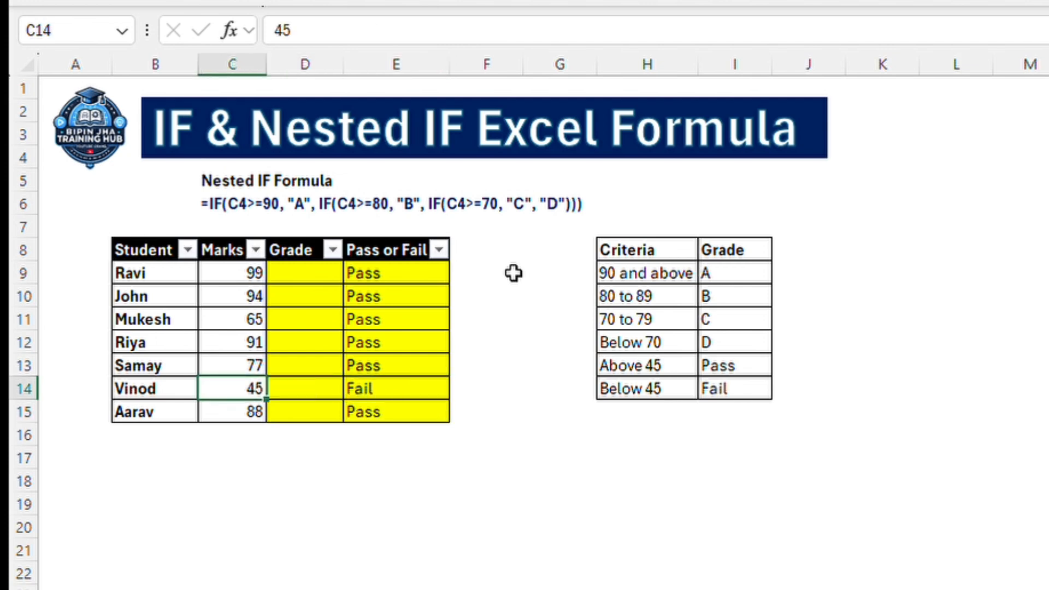
key(Right)
key(Right)
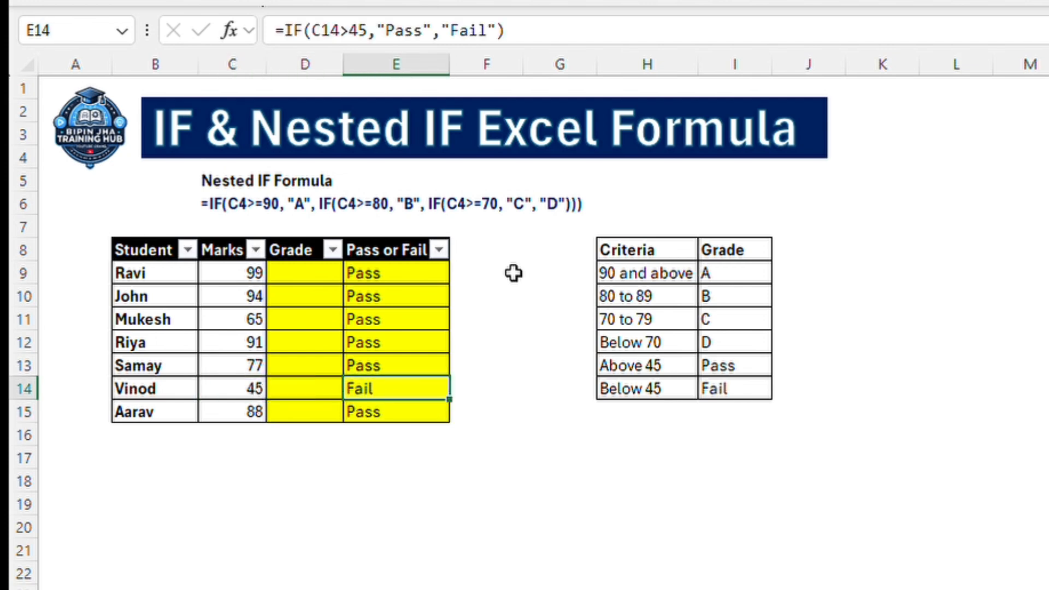
key(Left)
key(Left)
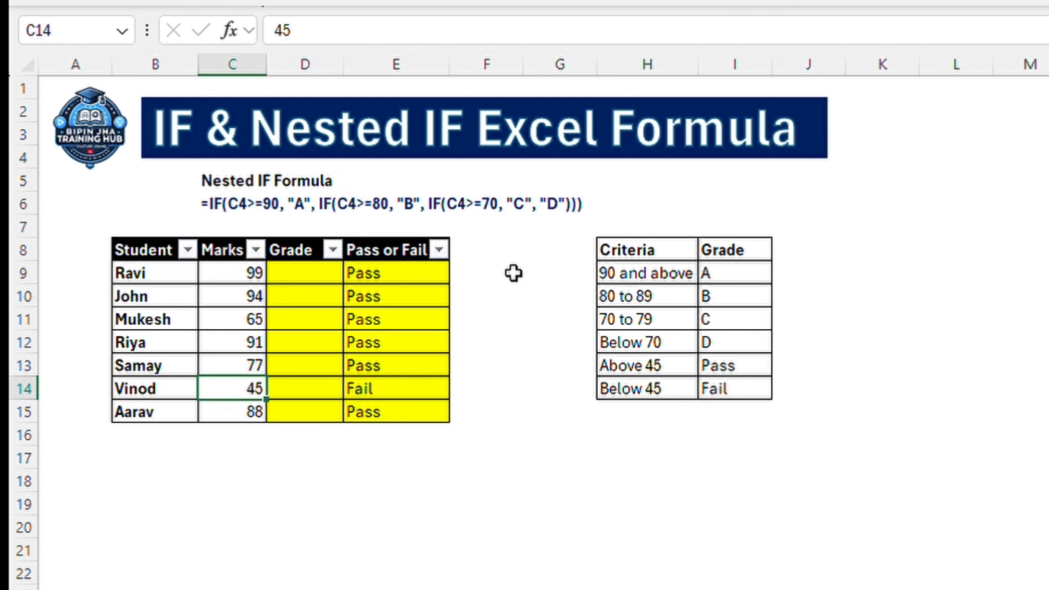
text(46)
key(Return)
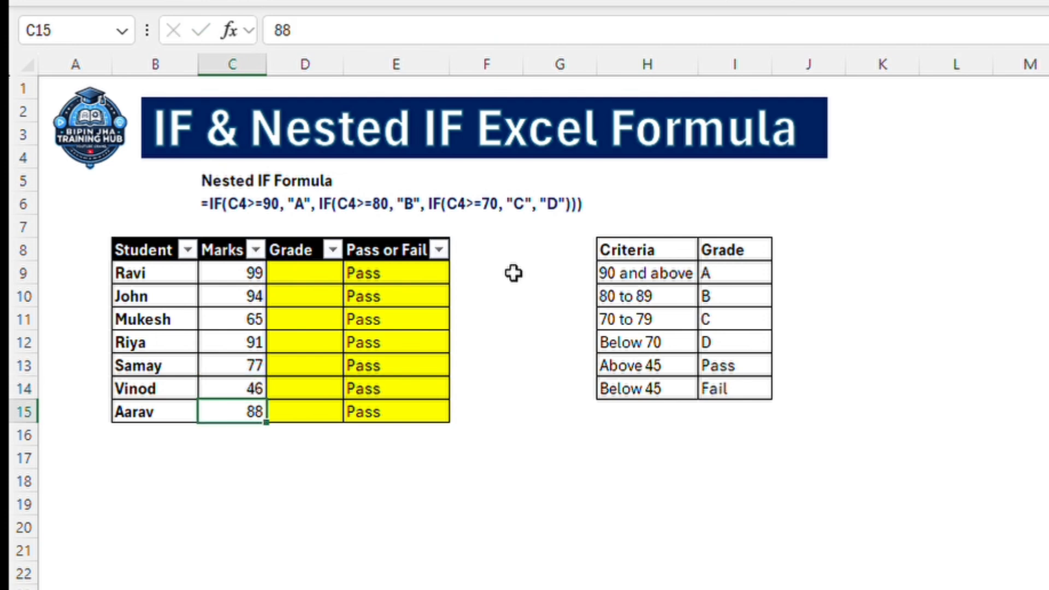
Restore the mark in C14 to 45 and check the Pass or Fail result in E14
key(Up)
text(45)
key(Return)
key(Up)
key(Right)
key(Right)
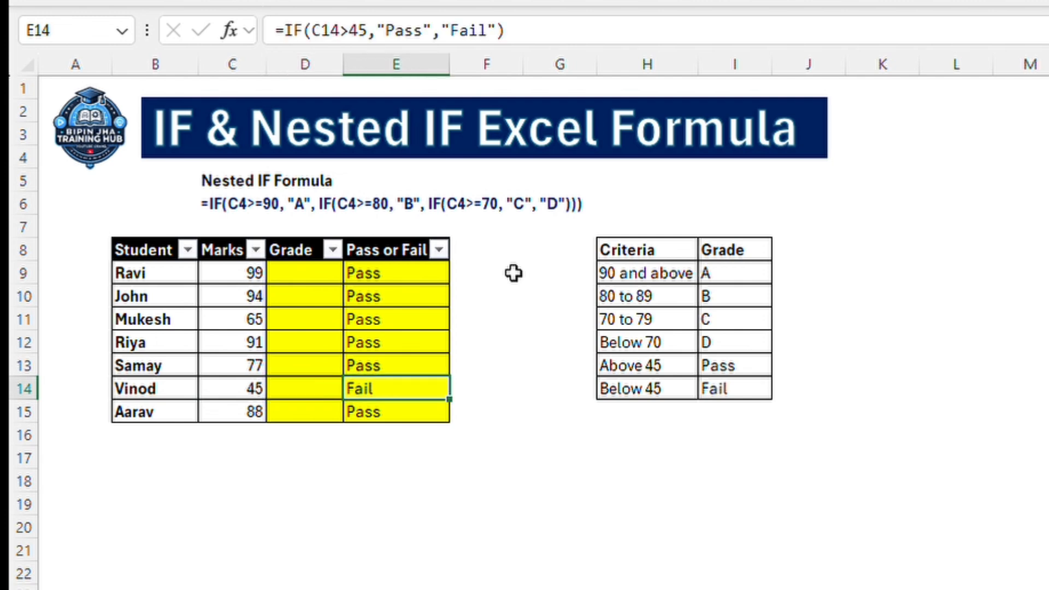
Start an IF formula in the first Grade cell, D9, with the condition C4>=90
key(Left)
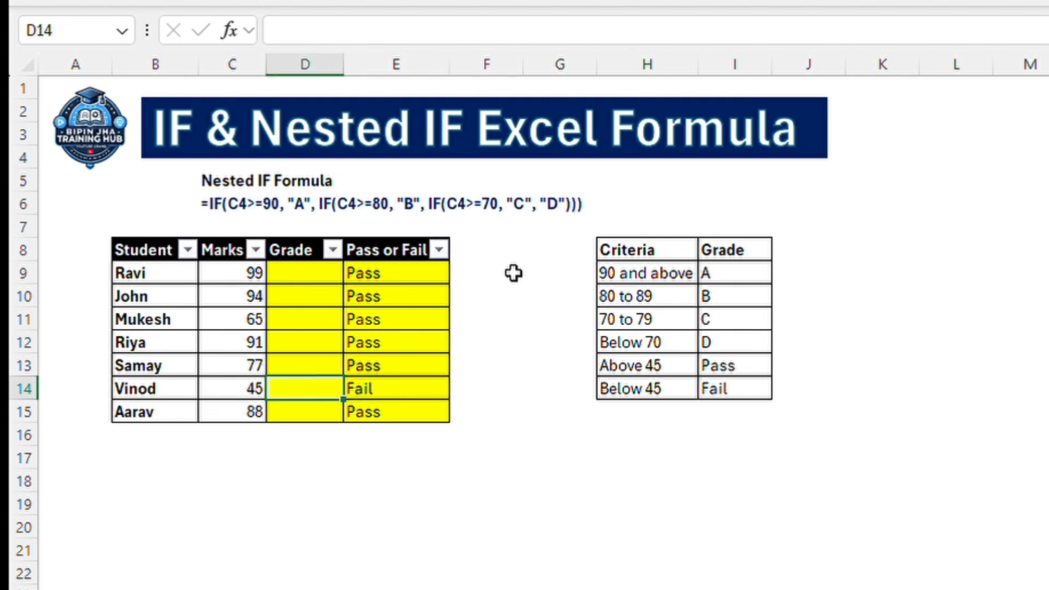
key(Right)
key(ctrl+Up)
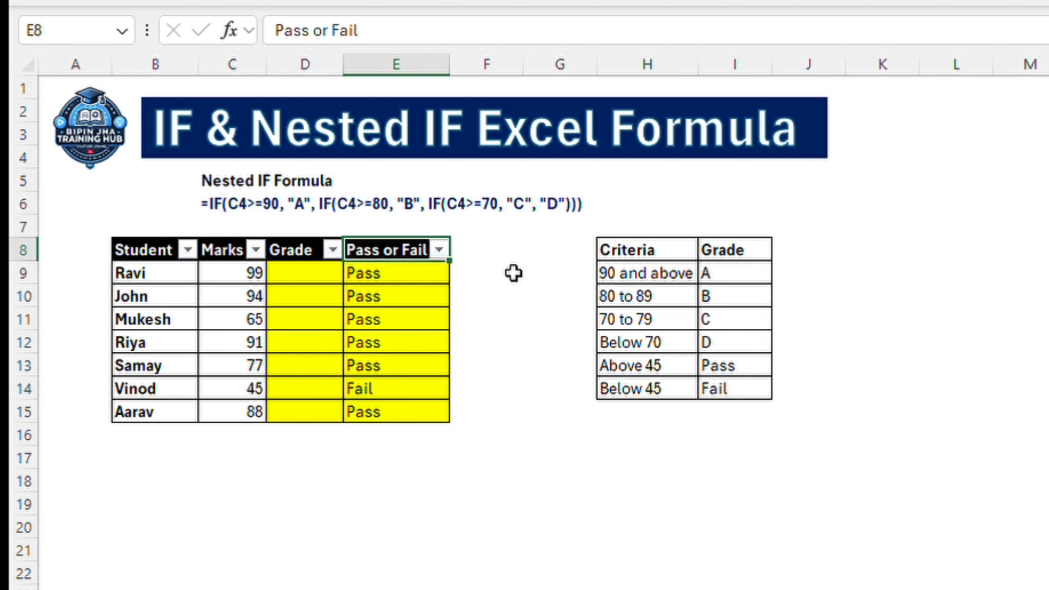
key(Down)
key(Left)
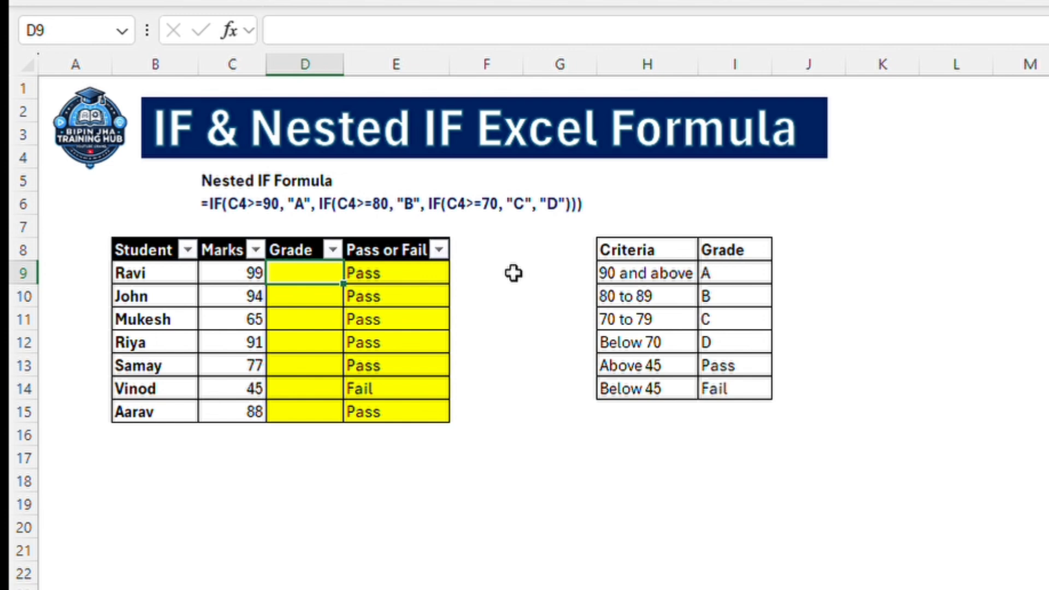
text(=if)
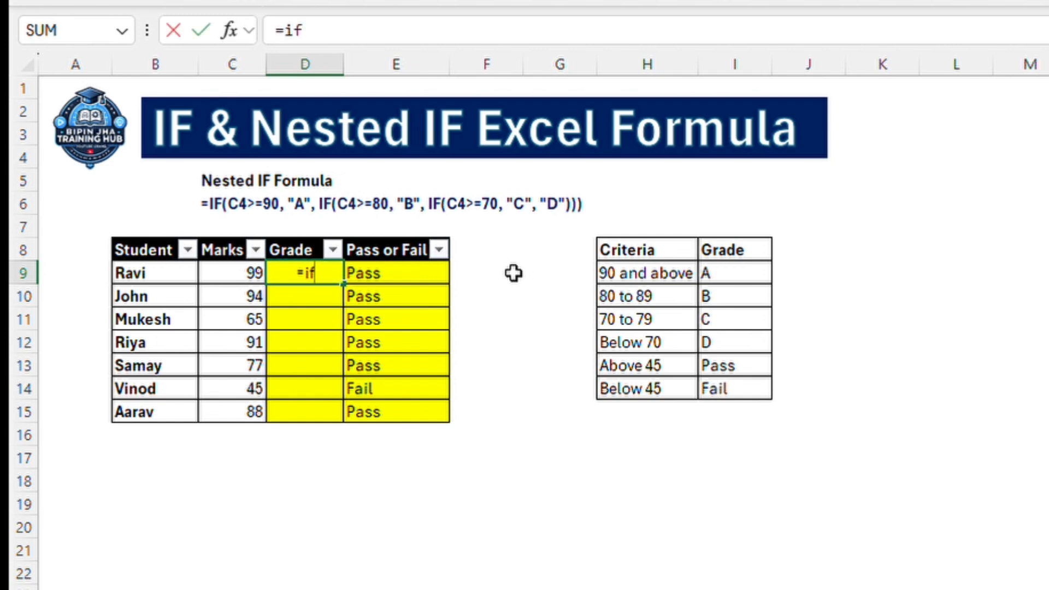
text((c4)
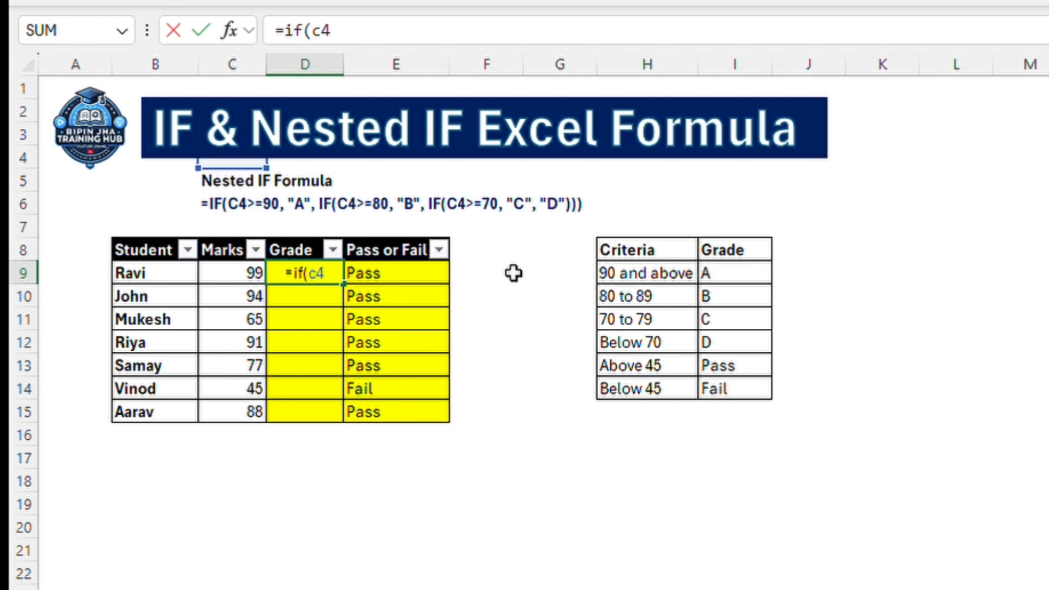
text(>=)
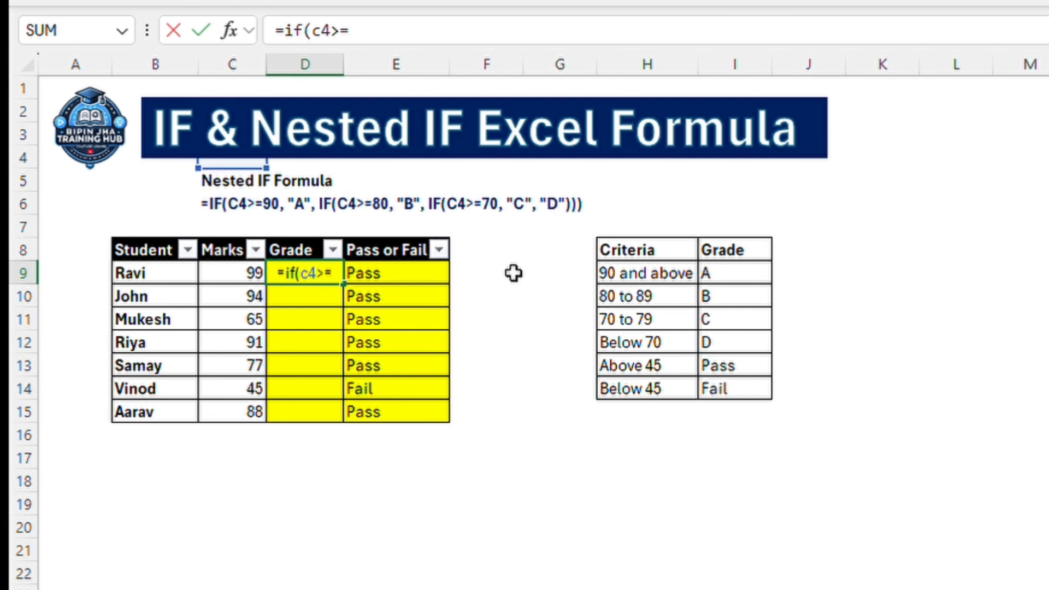
text(90)
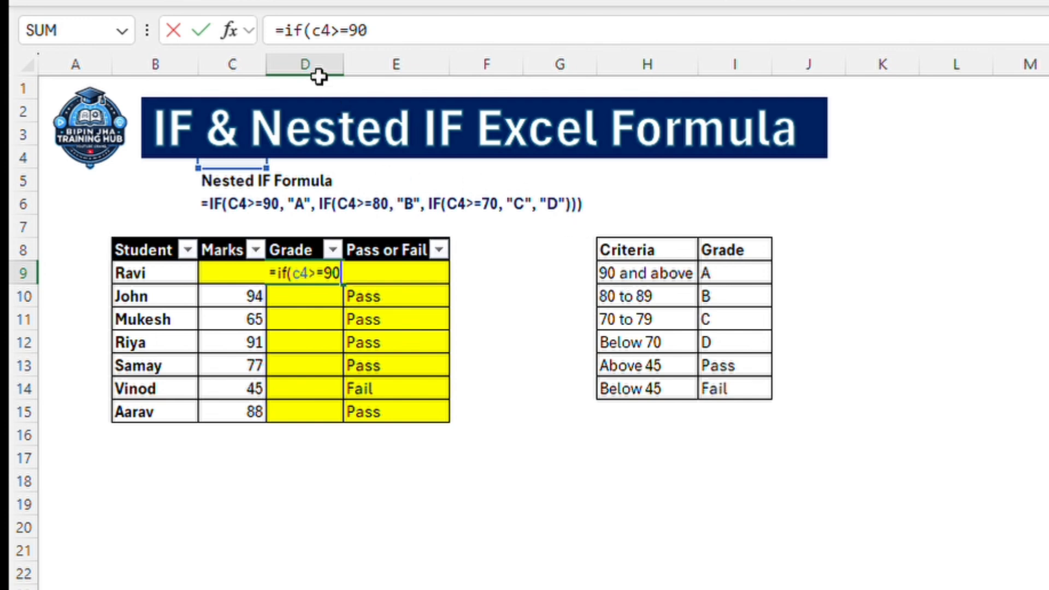
Replace the cell reference in the D9 formula's condition with C9
click(330, 34)
key(BackSpace)
key(BackSpace)
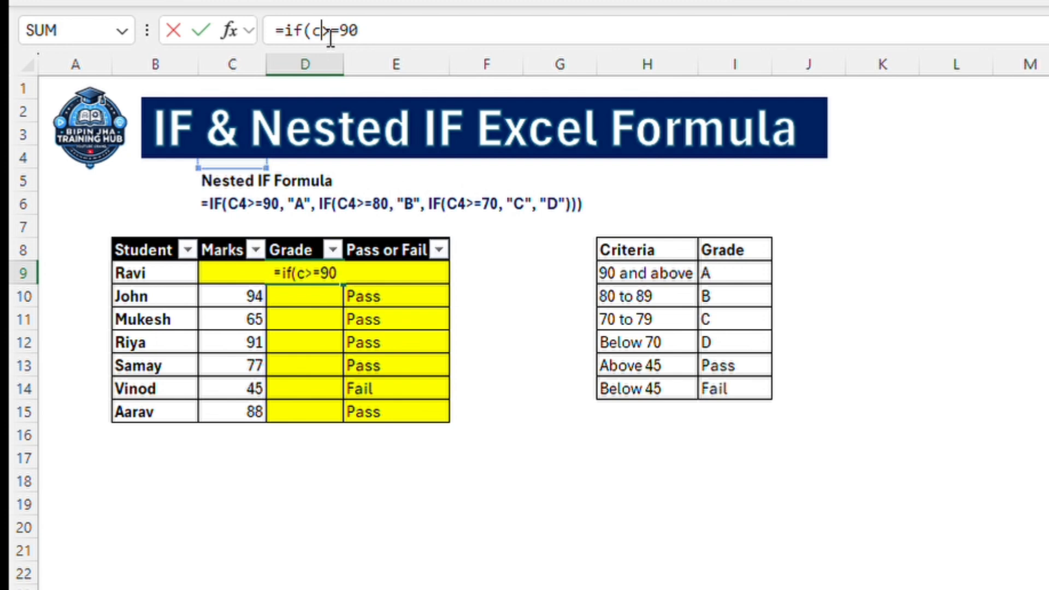
click(218, 291)
click(217, 273)
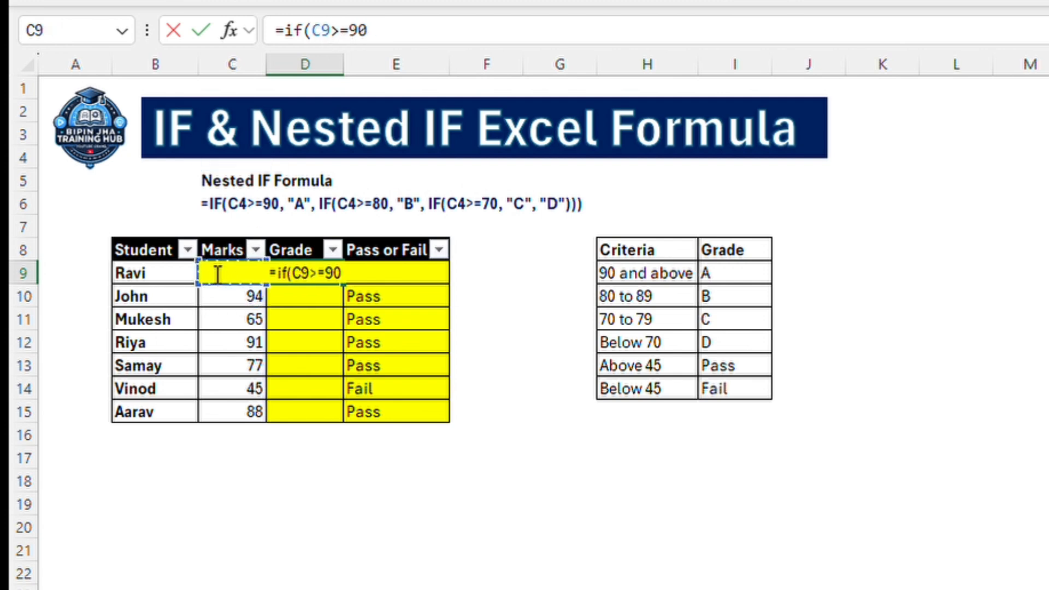
Add "A" as the value returned when the first condition in the D9 formula is true
click(372, 31)
text(,)
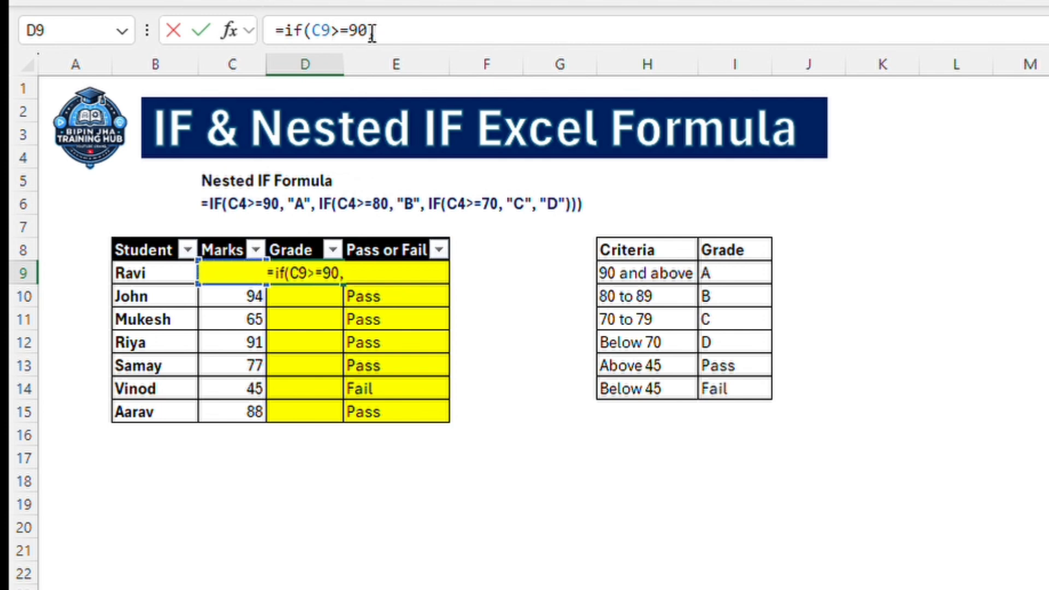
text("A)
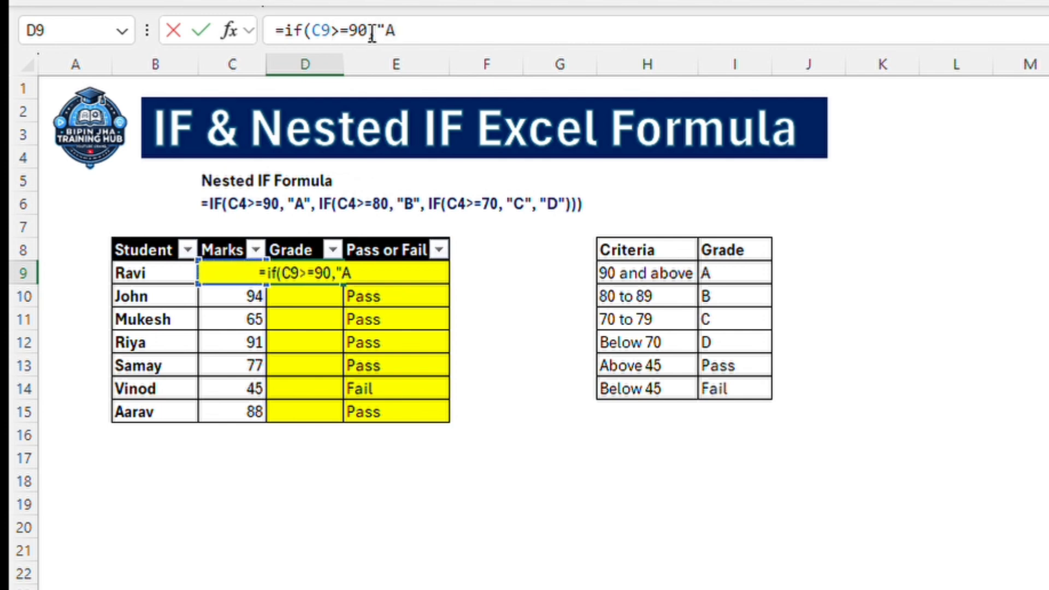
text(",)
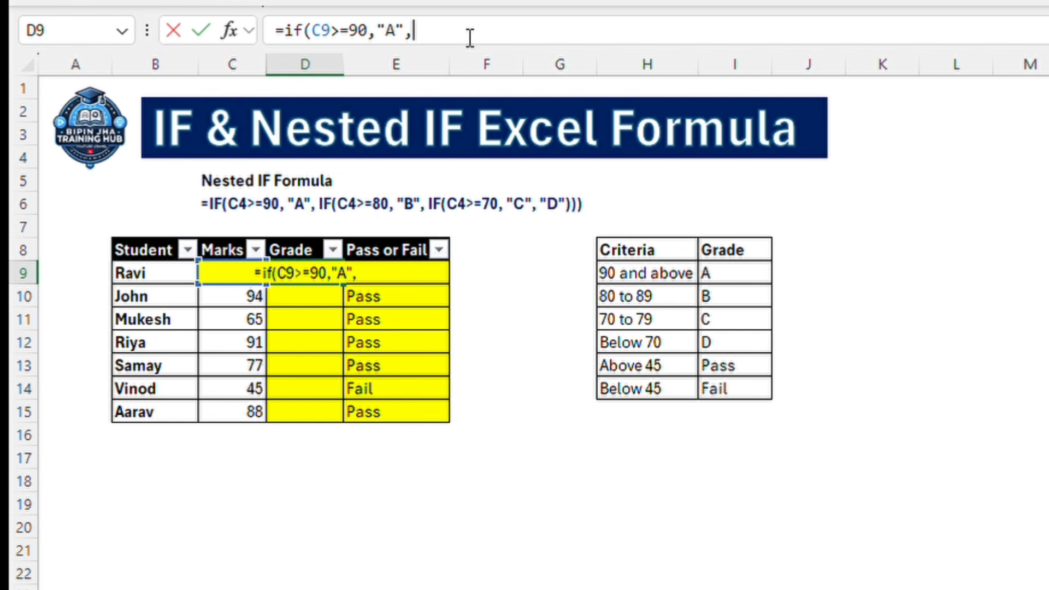
Nest a second IF in the D9 formula that returns "B" when C9>=80
text(IF()
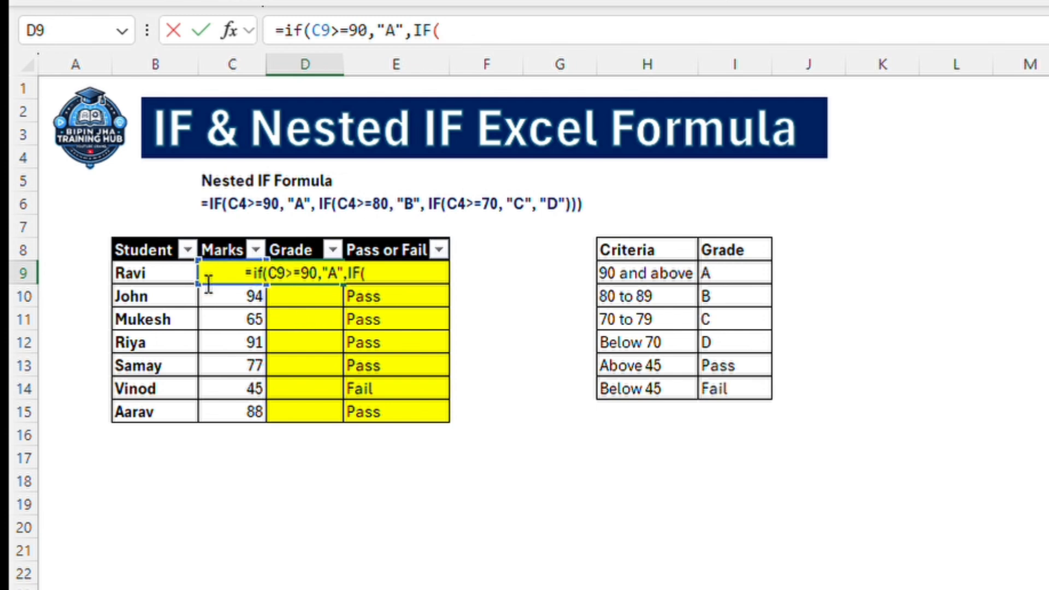
click(252, 283)
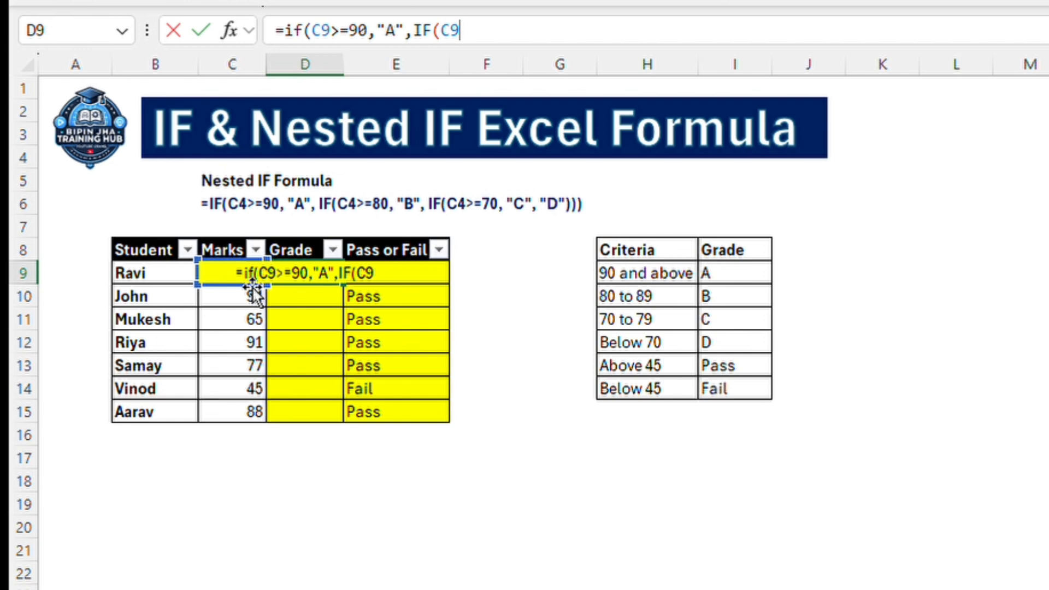
text(>=)
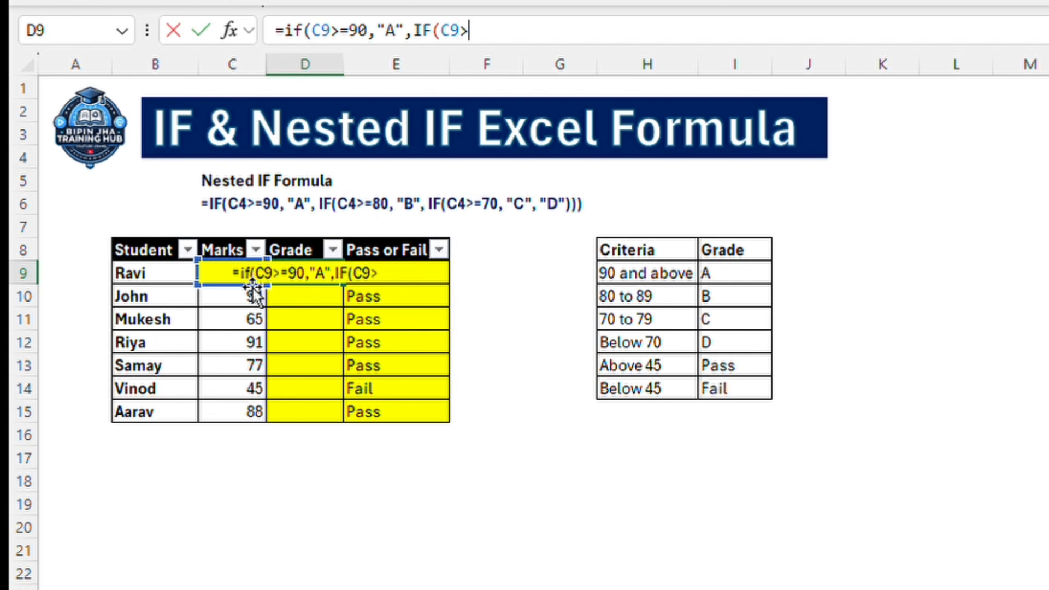
text(80)
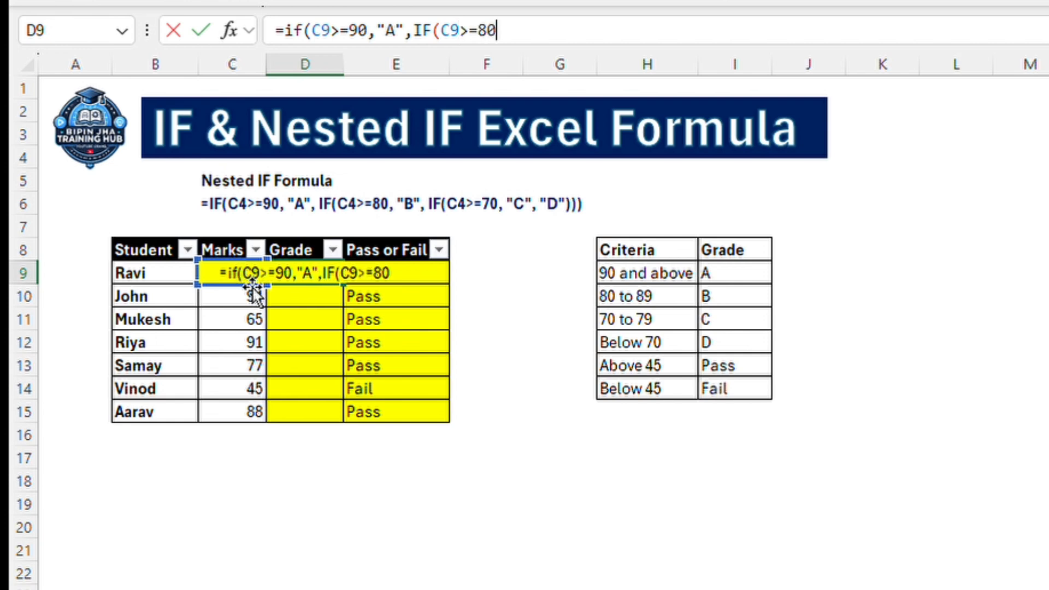
text(,)
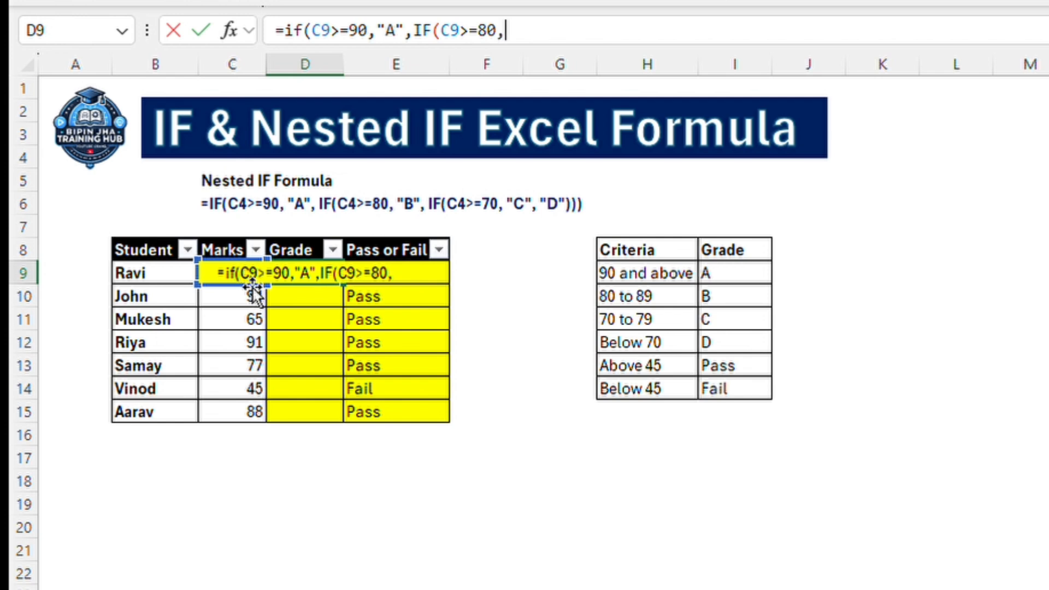
key(BackSpace)
text(,"A")
key(BackSpace)
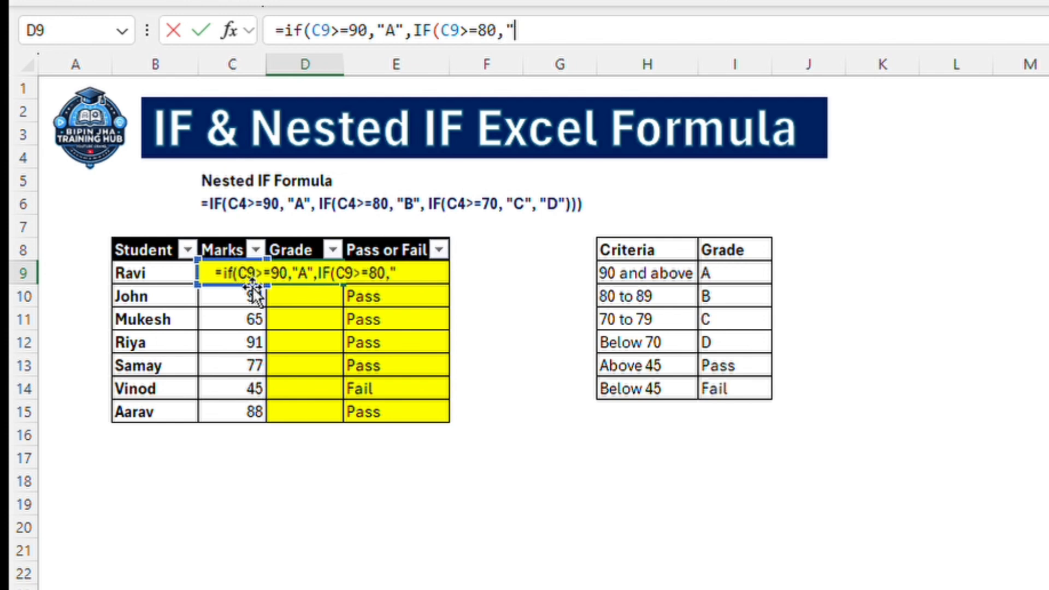
text(B",)
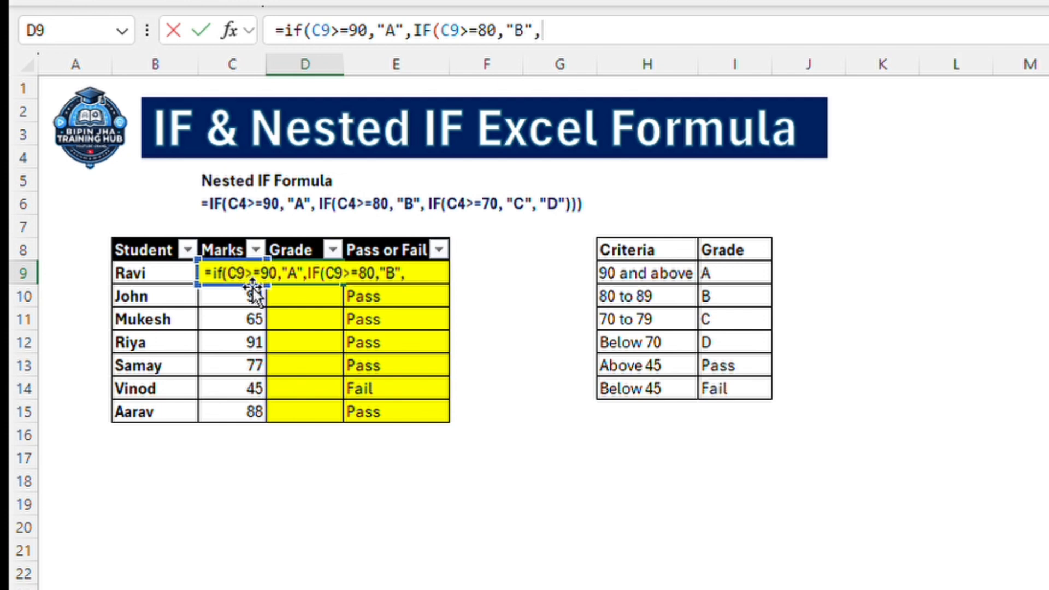
Nest a third IF in the D9 formula that returns "C" when C9>=70
text(IF)
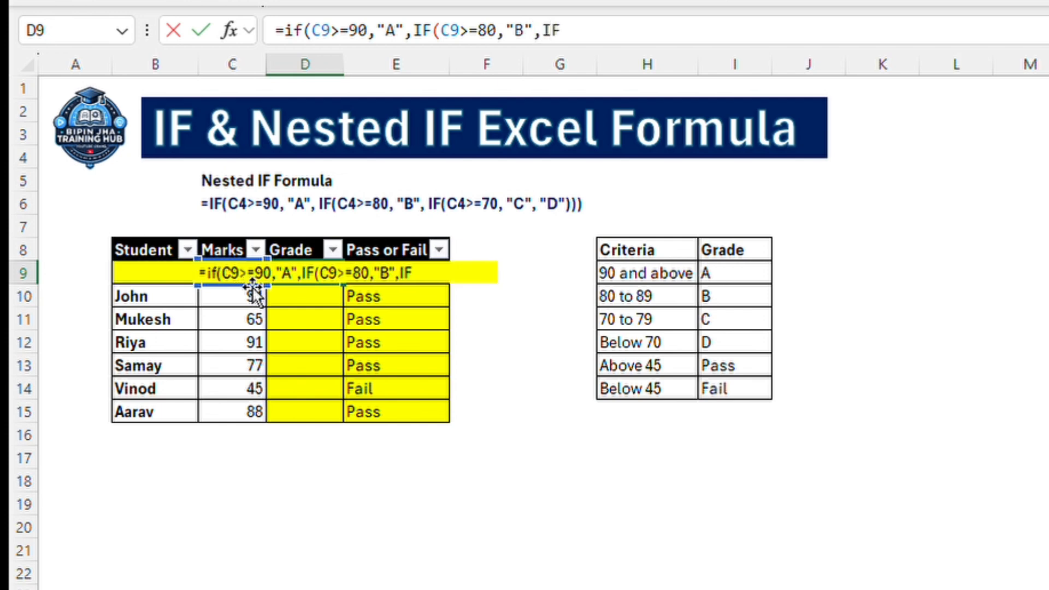
text(()
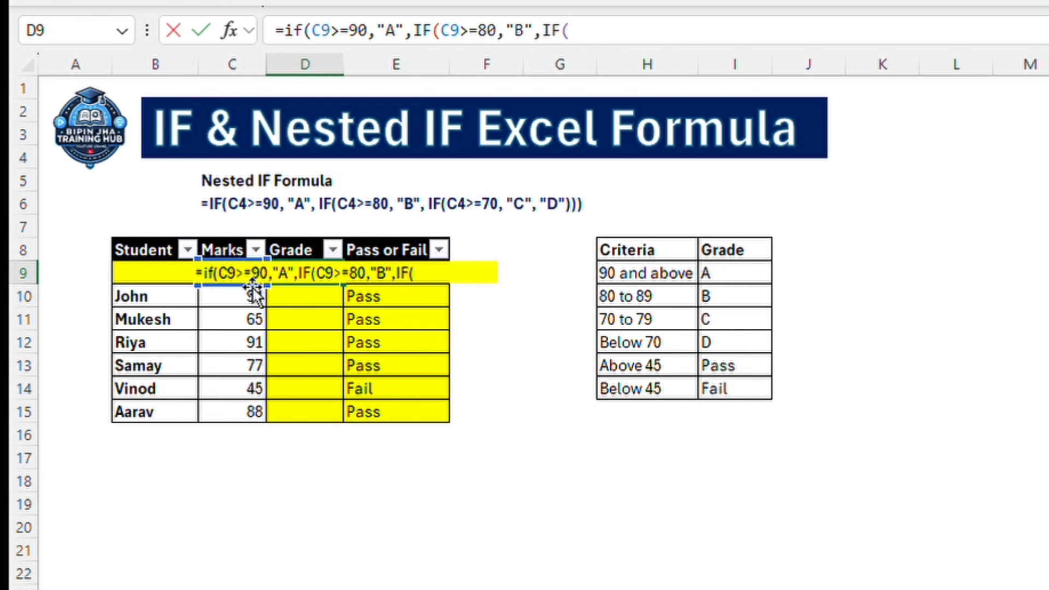
text(C9)
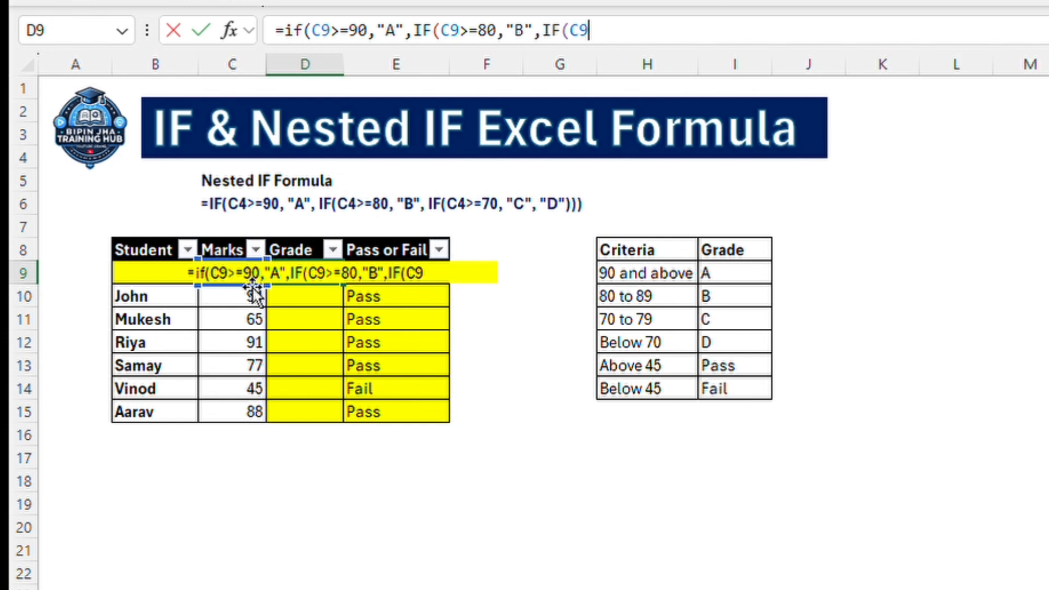
text(>=7)
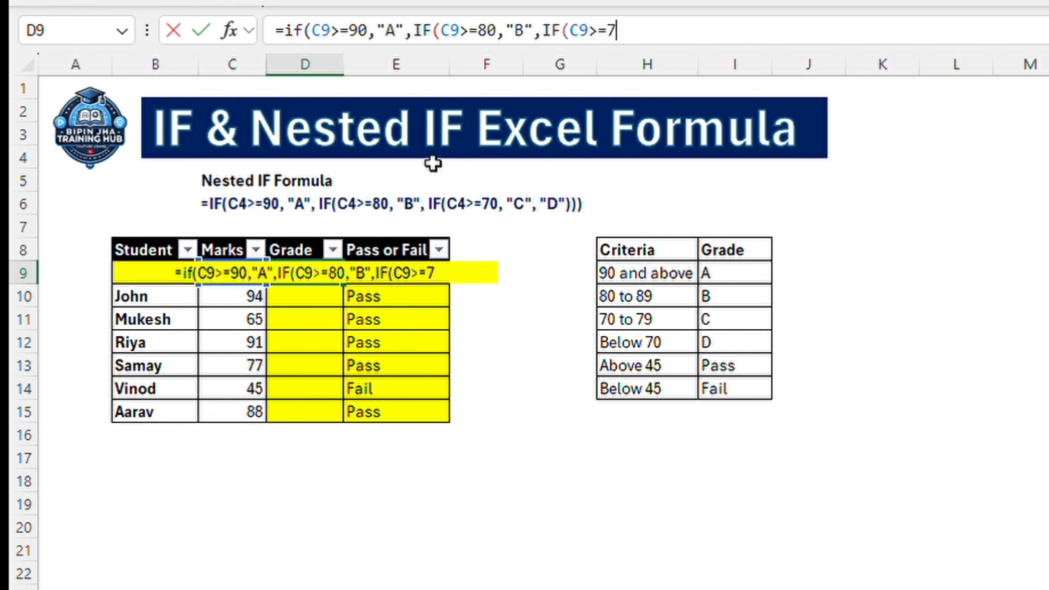
text(0)
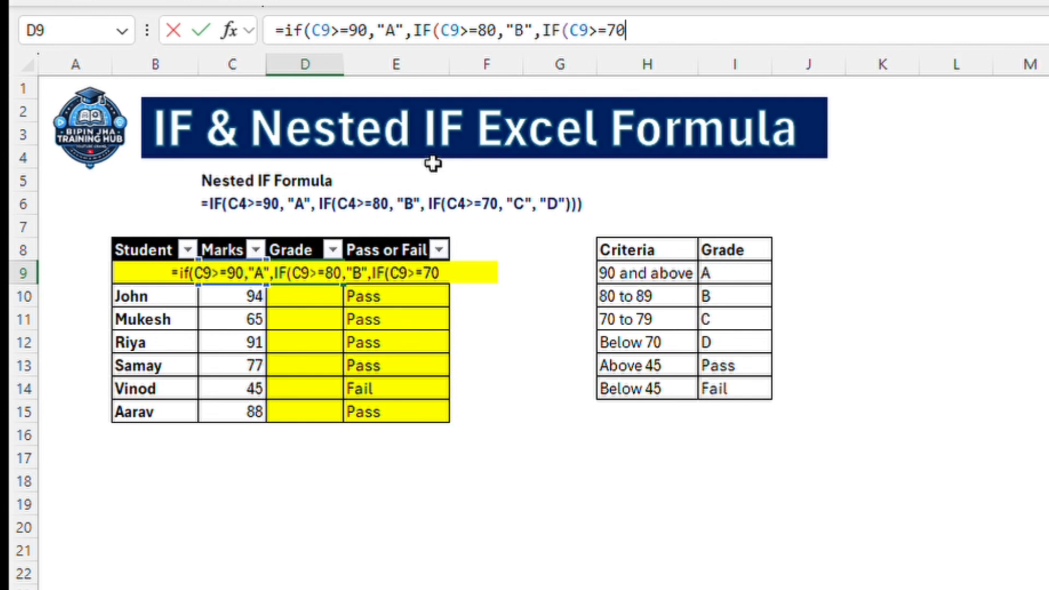
text(,"C)
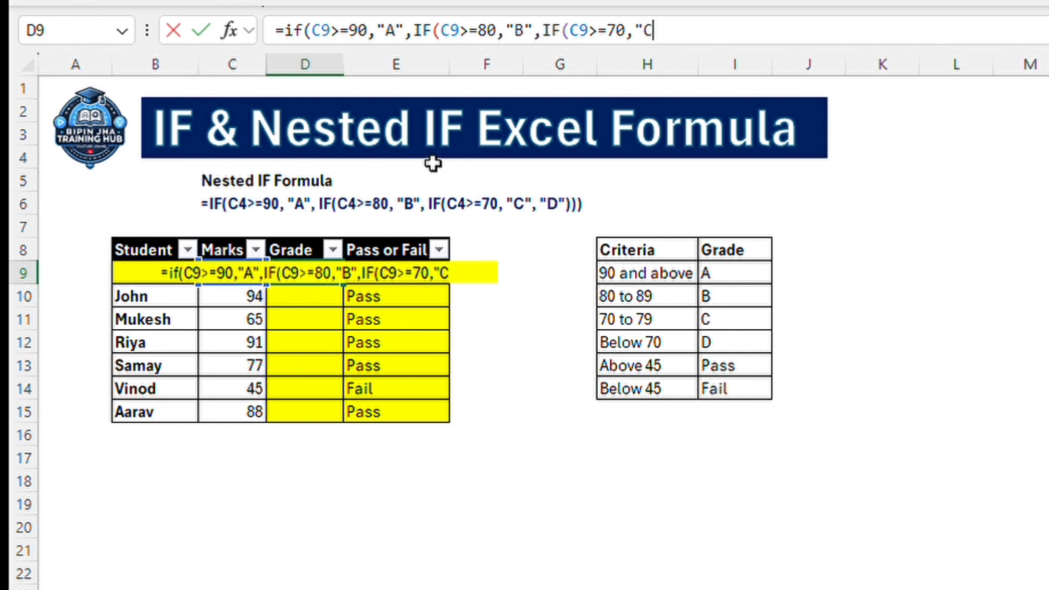
text(",)
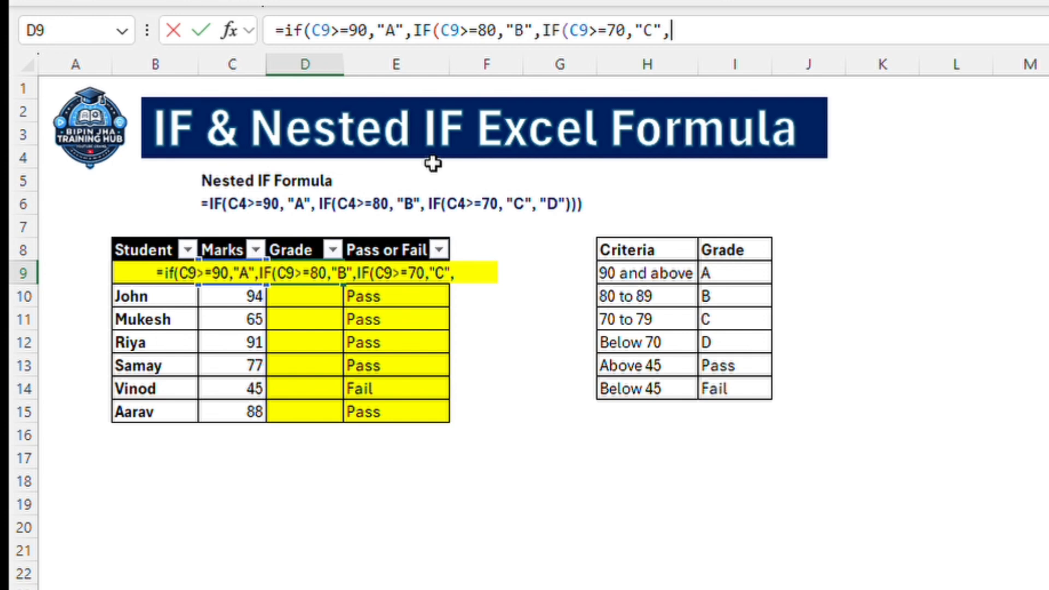
Finish the nested IF formula in D9 with "D" as the fallback grade, close all three functions and enter it
text("D)
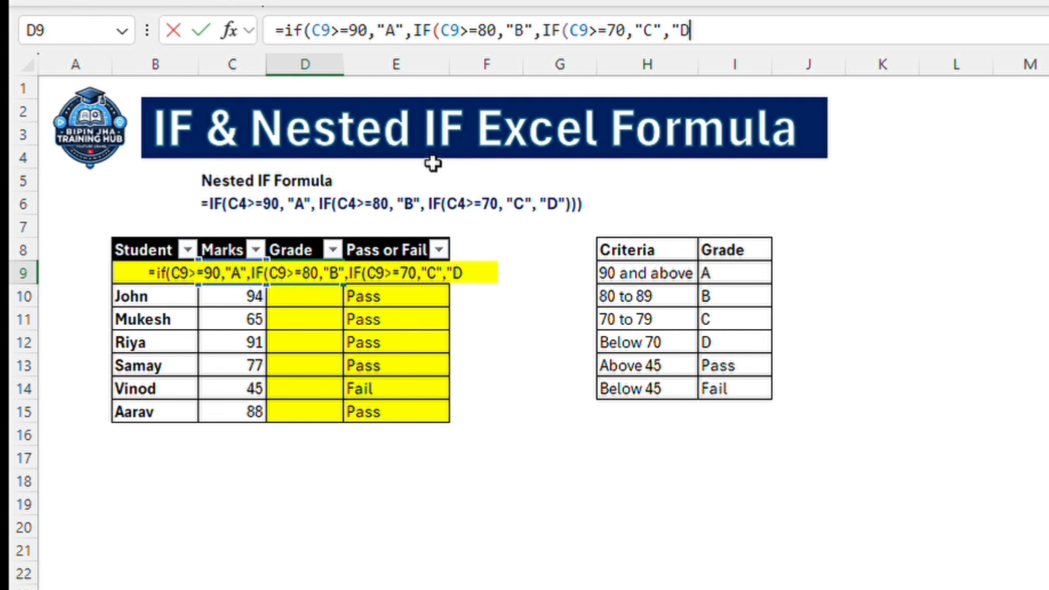
text("))
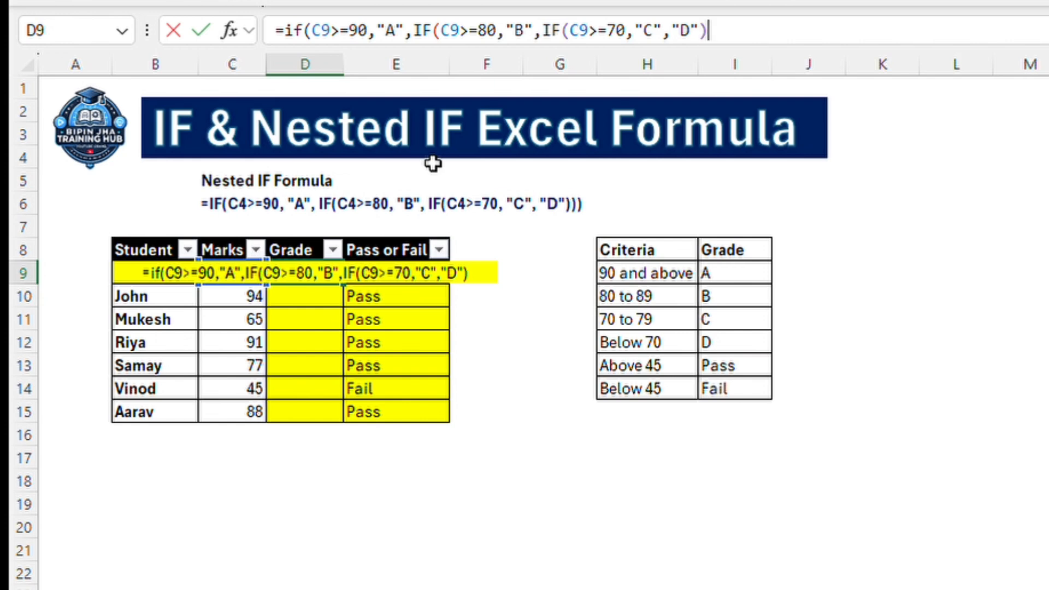
text()))
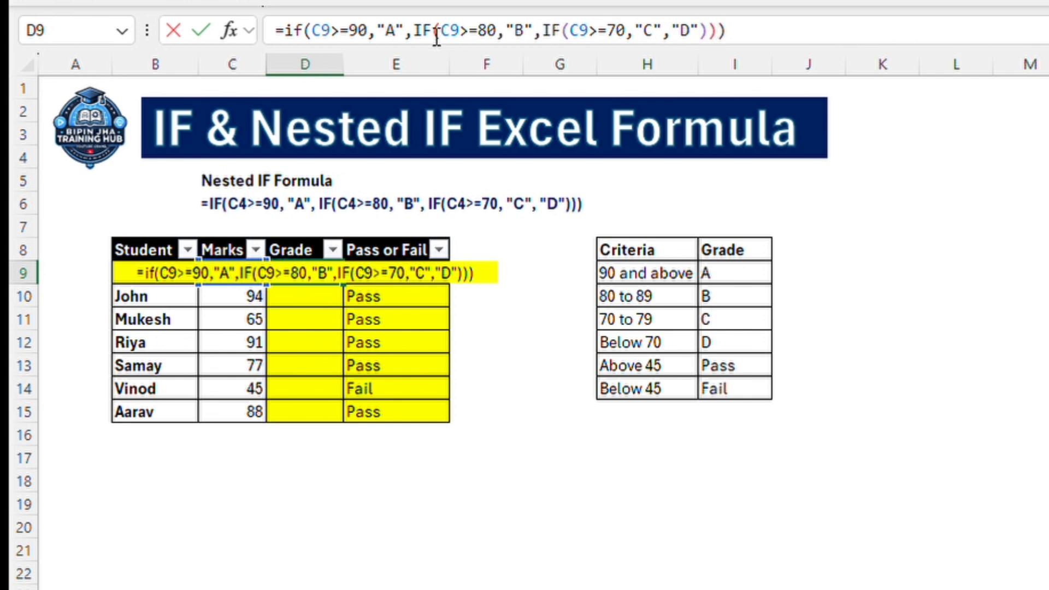
click(728, 30)
key(Return)
key(Up)
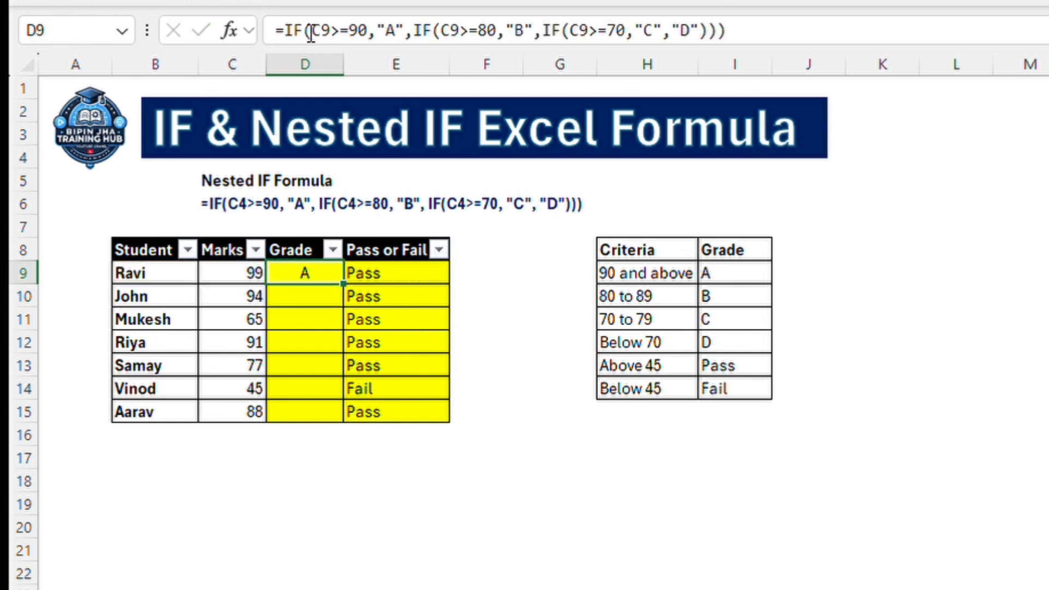
key(Right)
key(ctrl+Down)
key(Left)
key(ctrl+shift+Up)
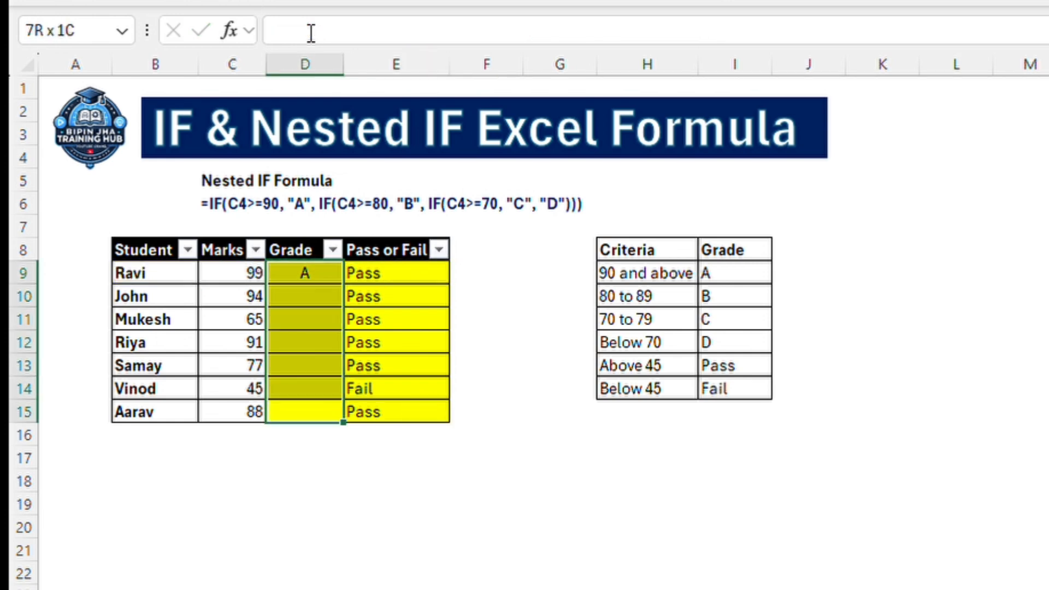
click(291, 274)
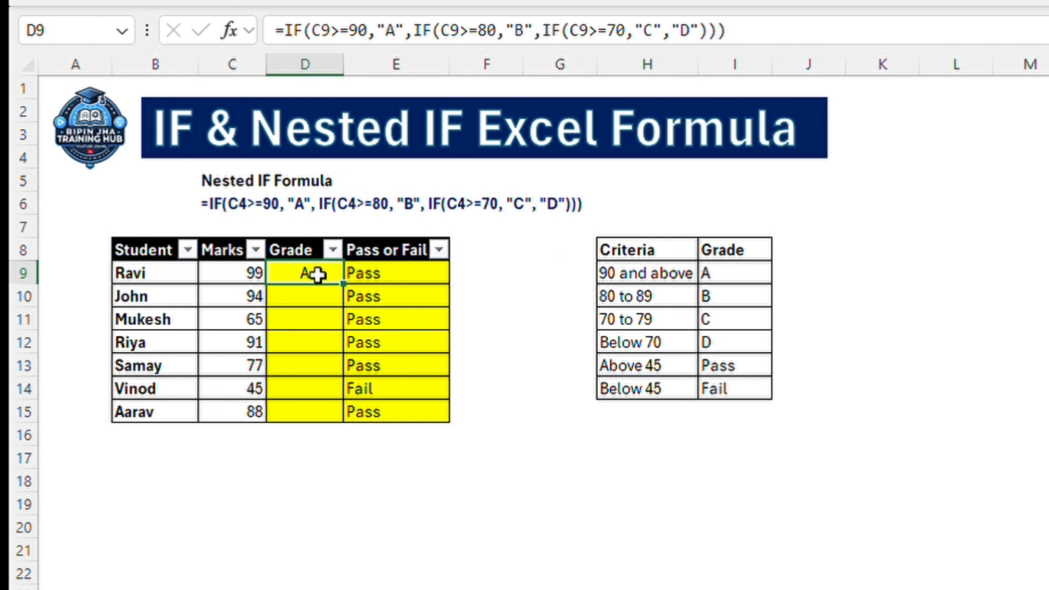
Fill the nested IF formula from D9 down through D10 to D15, one cell at a time
click(297, 288)
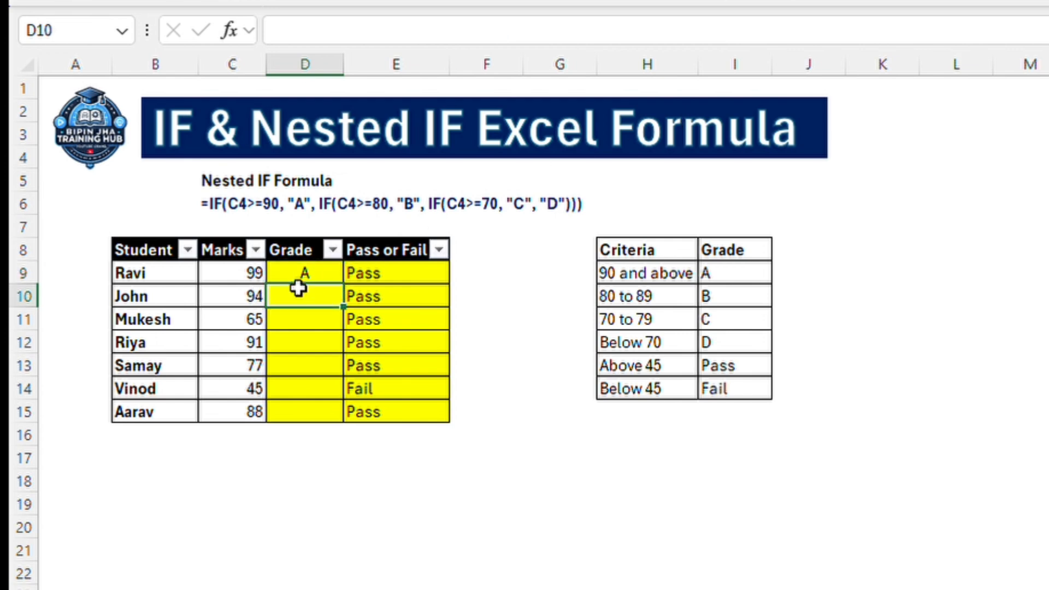
key(ctrl+d)
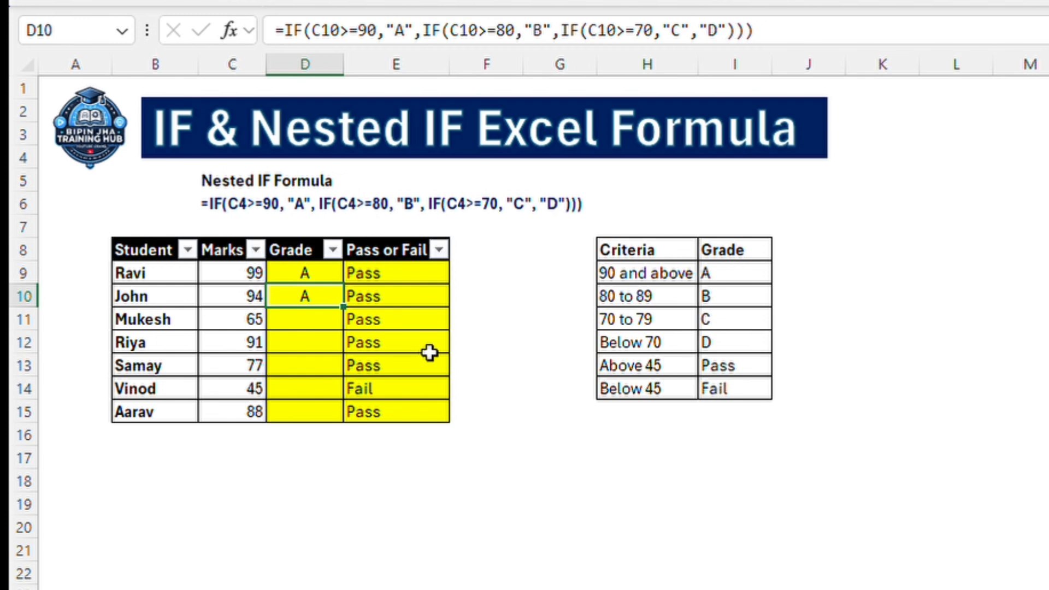
key(Down)
key(ctrl+d)
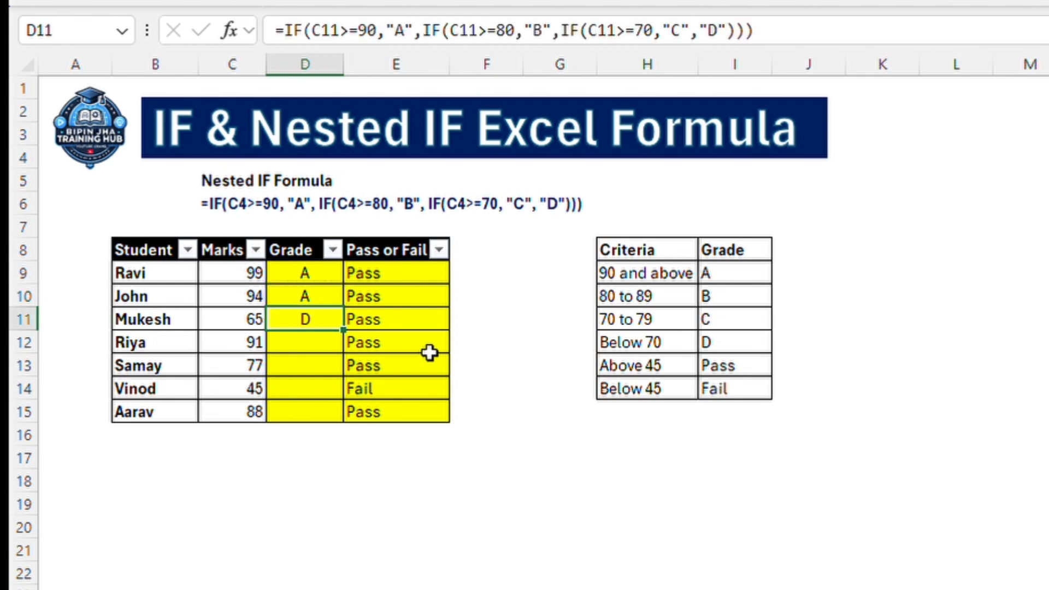
key(Down)
key(ctrl+d)
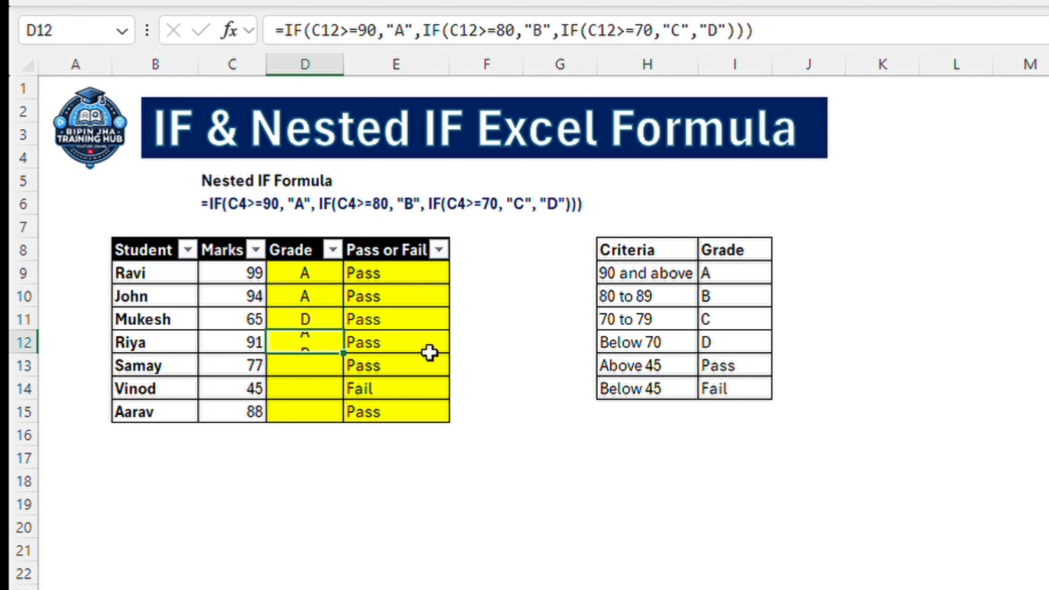
key(Down)
key(ctrl+d)
key(Down)
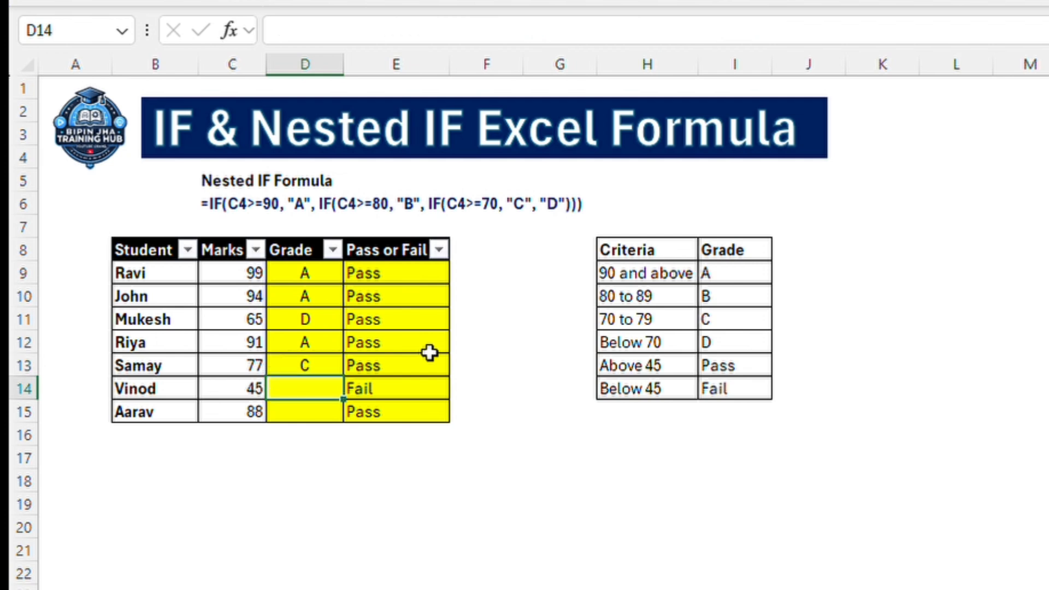
key(ctrl+d)
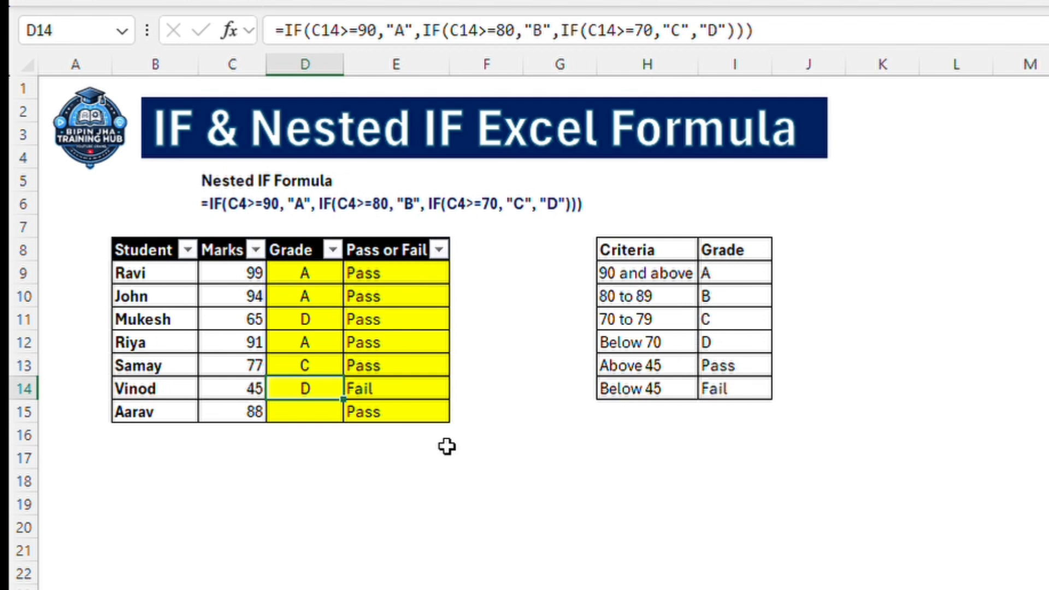
key(Down)
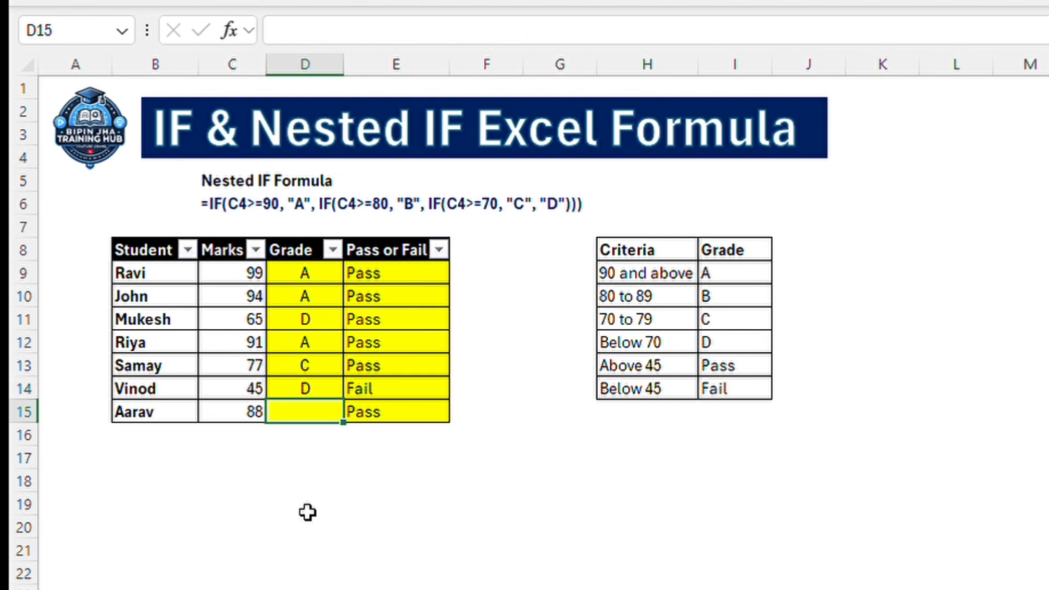
key(ctrl+d)
key(Up)
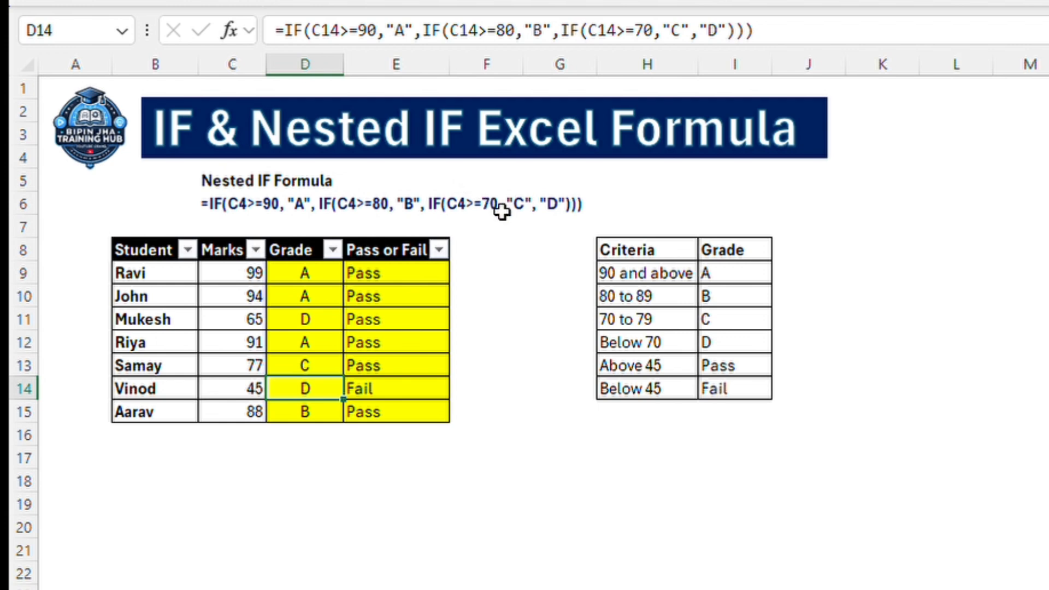
click(673, 197)
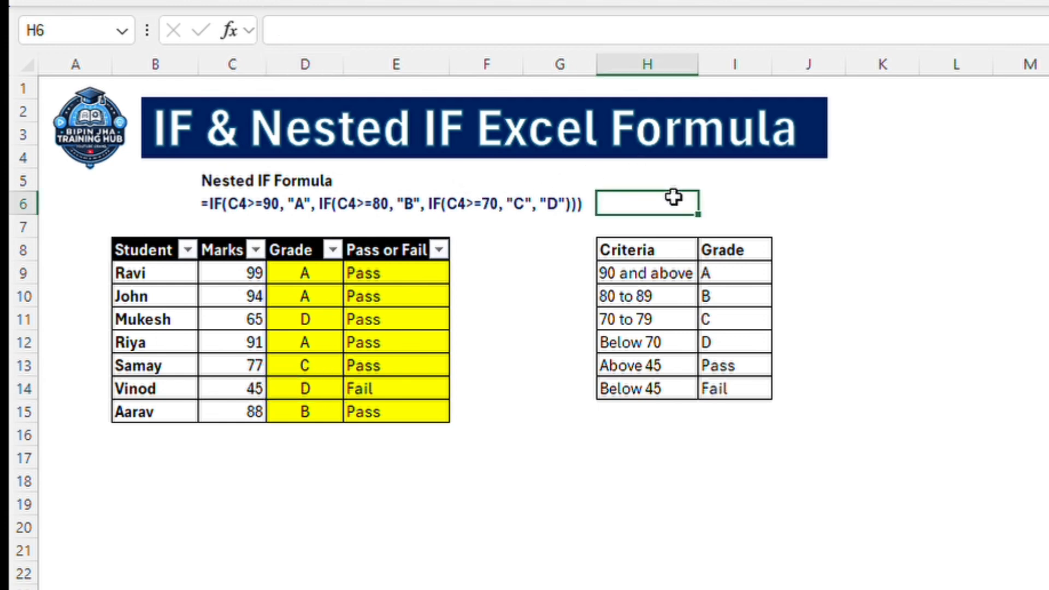
text(=IFS)
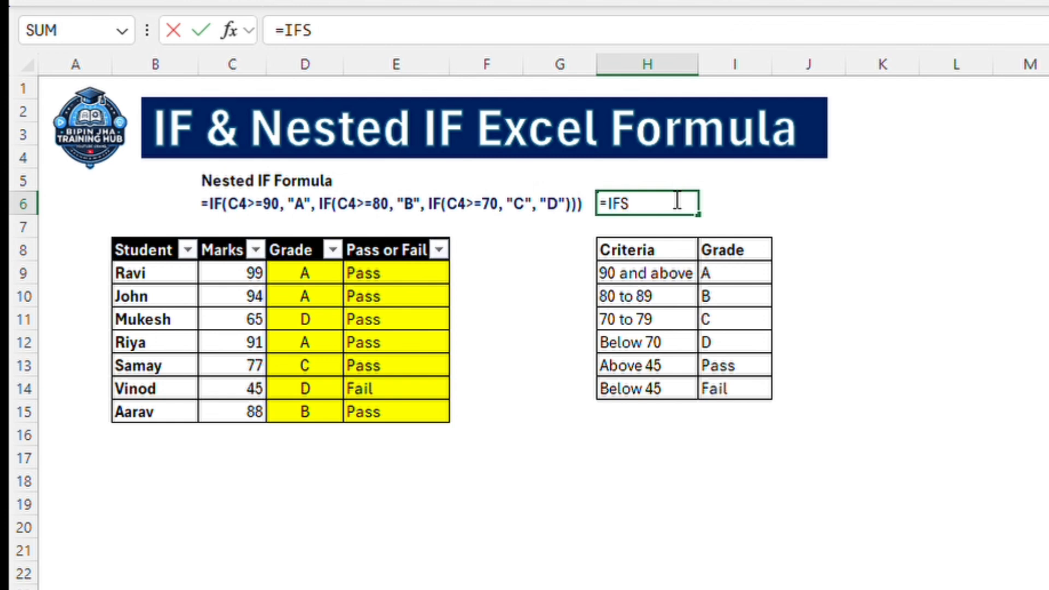
text(()
key(BackSpace)
key(BackSpace)
key(BackSpace)
key(BackSpace)
key(BackSpace)
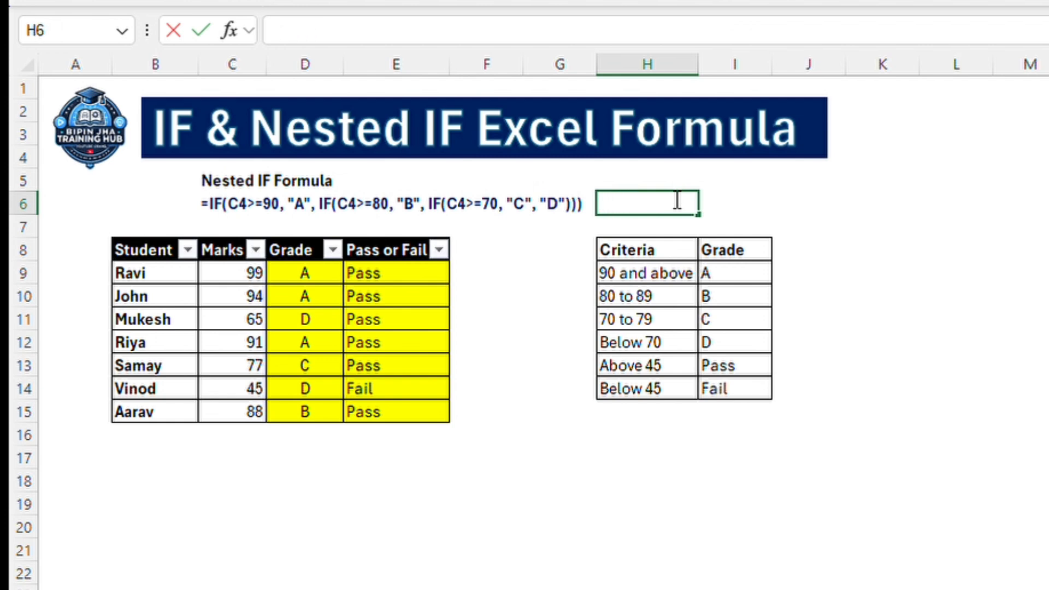
click(851, 250)
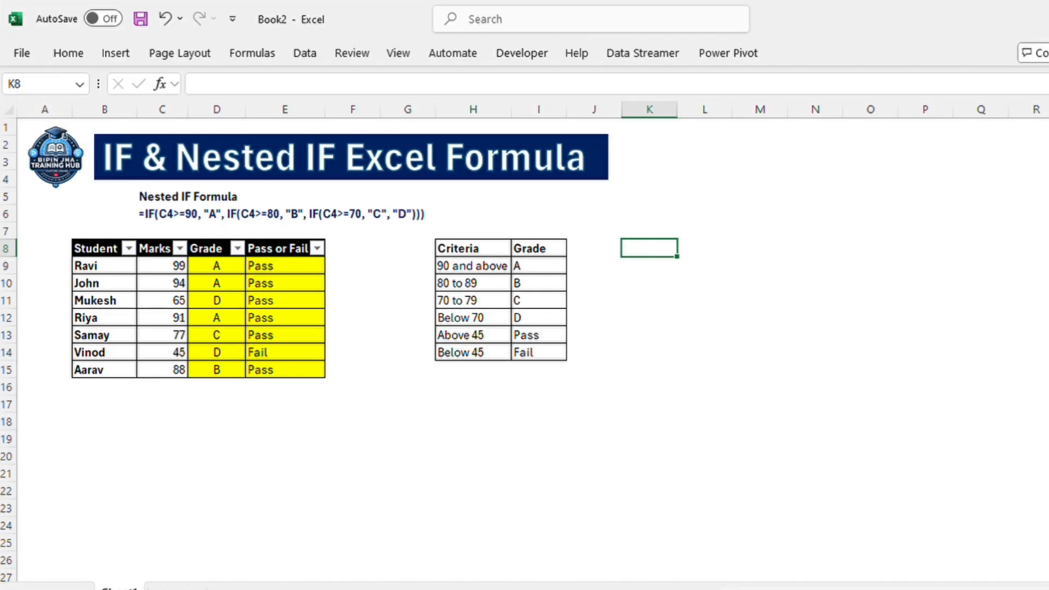
On Sheet2, start an IFS formula in H8 with the age test E8<18 as its first condition
click(177, 588)
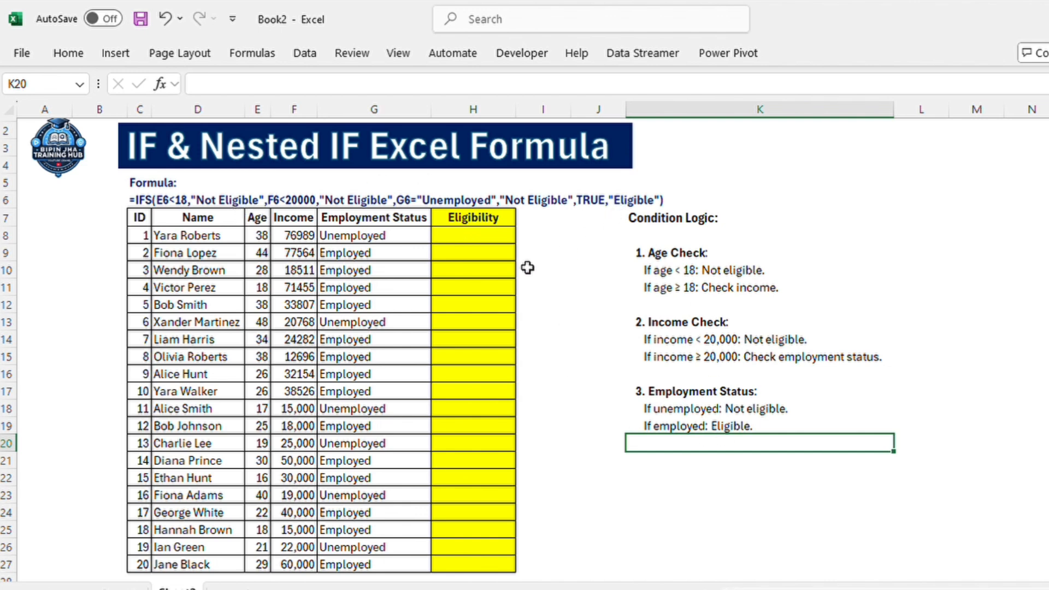
click(466, 236)
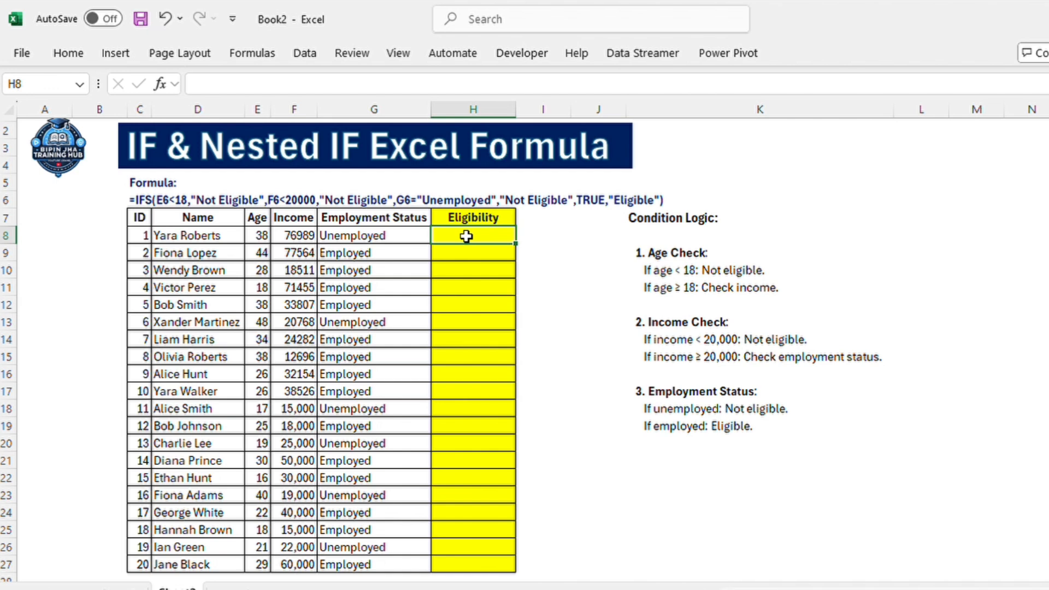
text(=IFS)
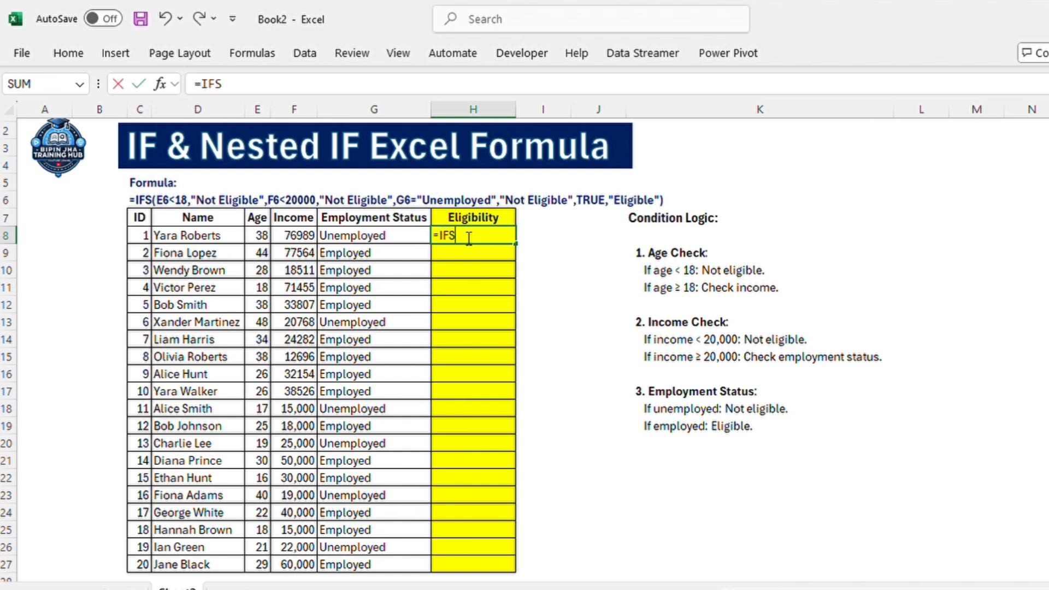
text(()
click(259, 234)
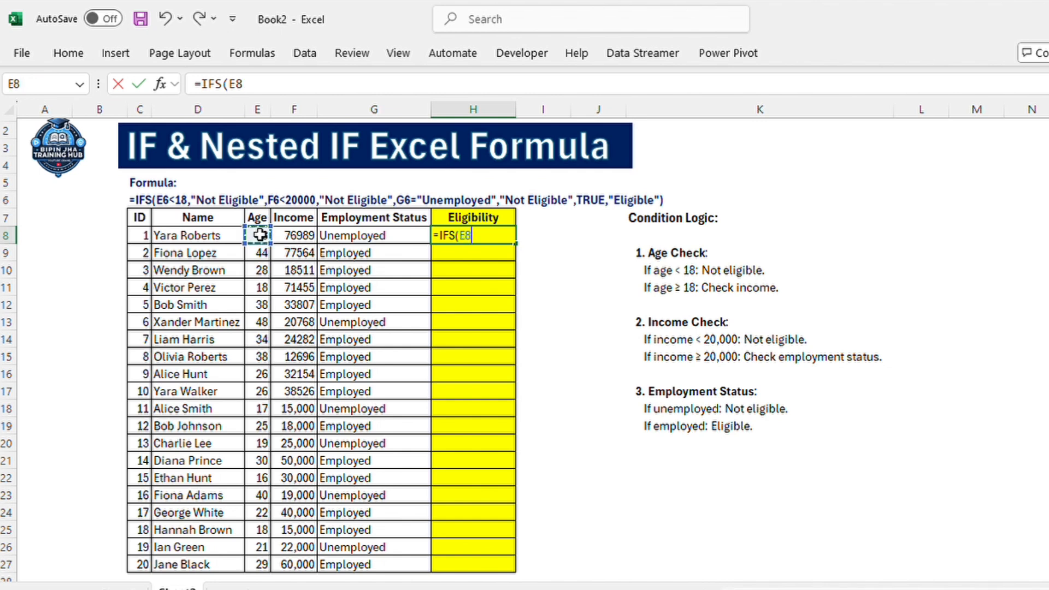
text(<18,)
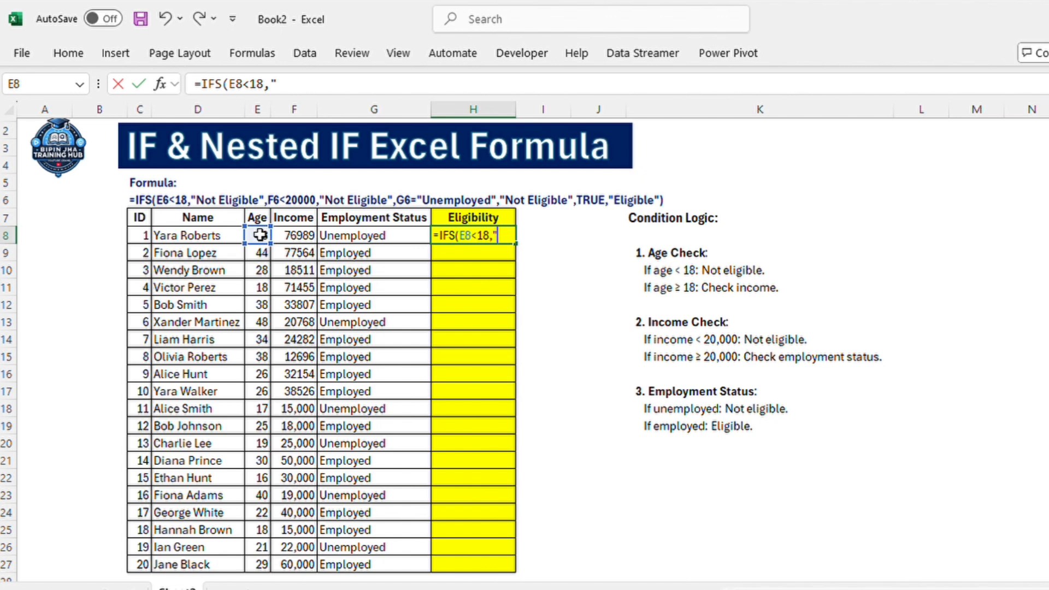
Make the age test in the H8 formula return "Not Eligible"
text("NOTE)
key(BackSpace)
key(BackSpace)
key(BackSpace)
key(BackSpace)
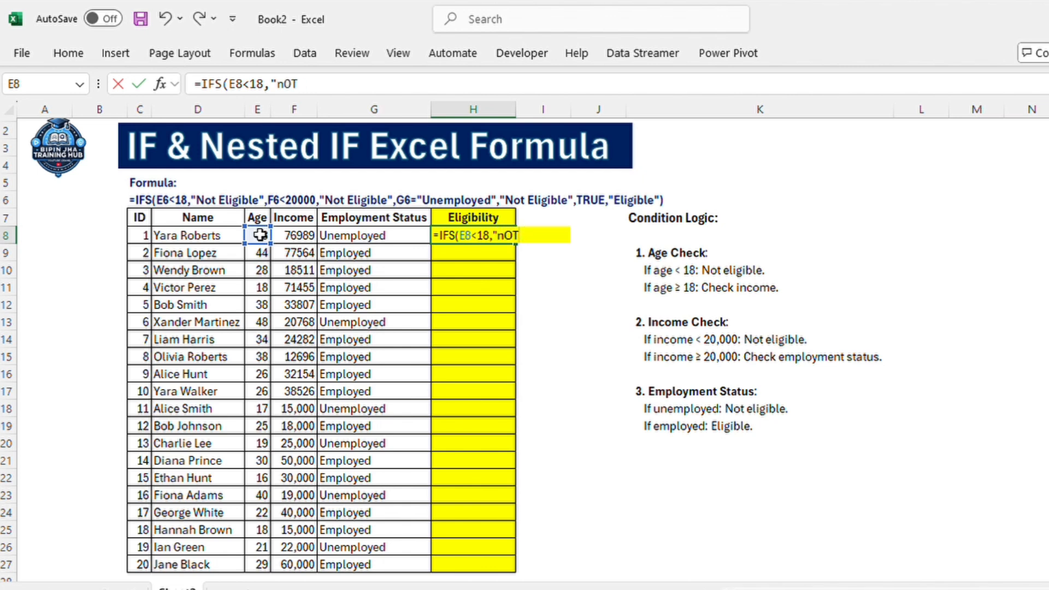
text(Not Eligi)
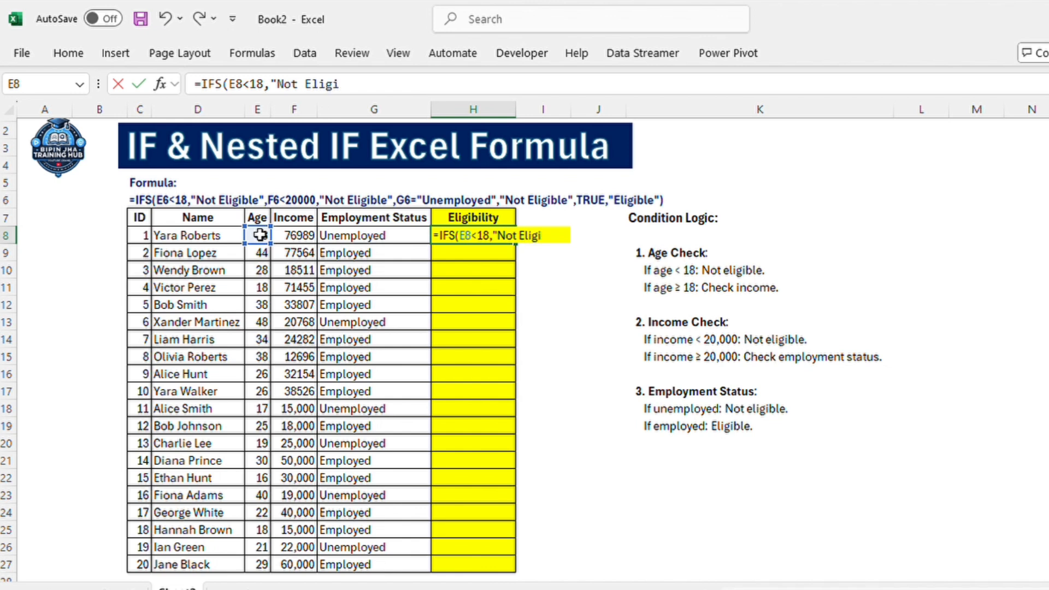
text(ble",)
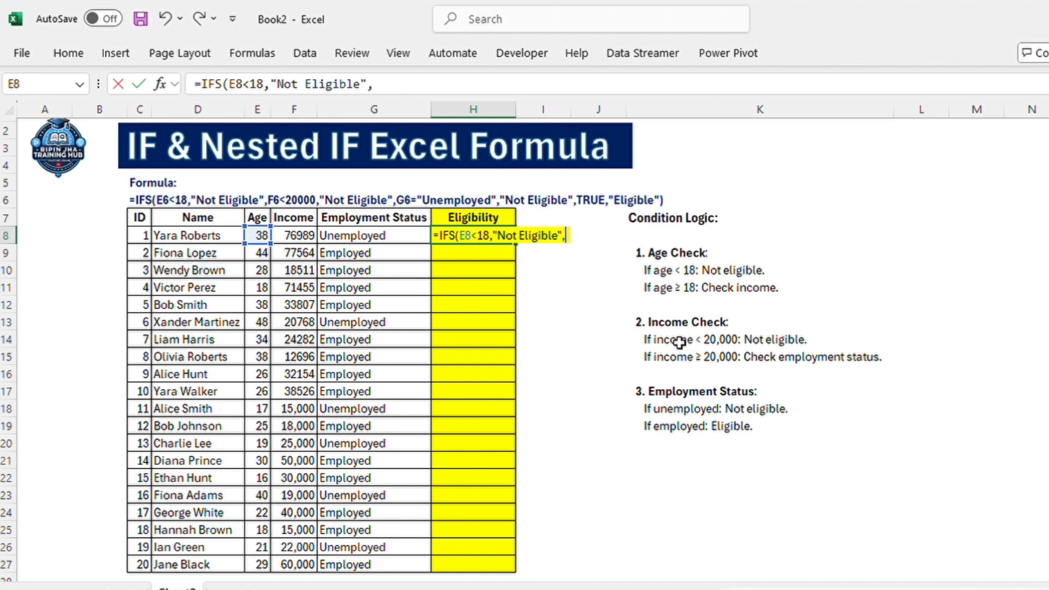
Add a second condition to the H8 formula that returns "Not Eligible" when F8<20000
click(302, 233)
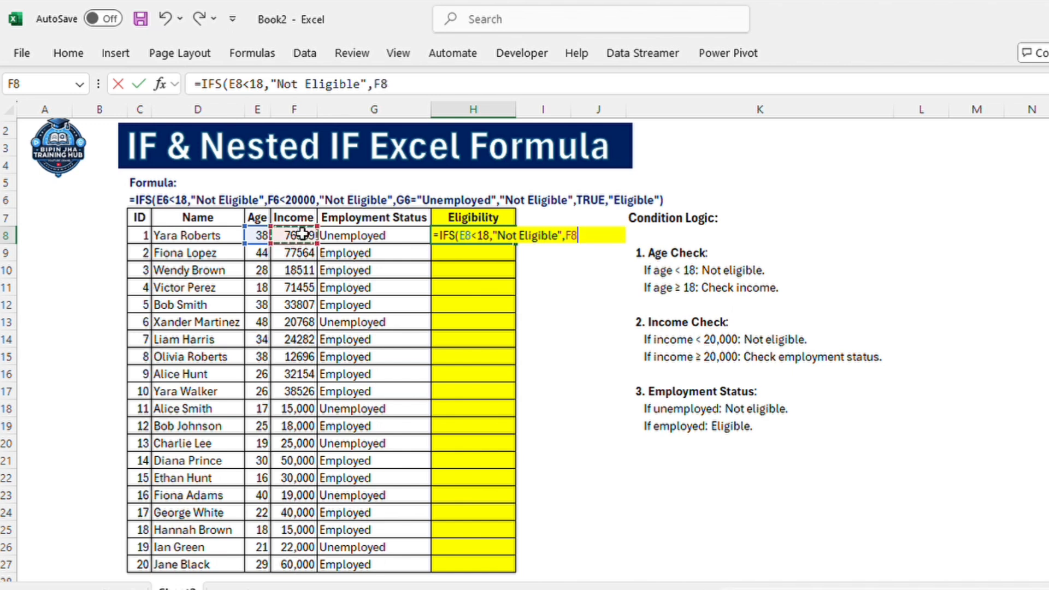
text(<20000)
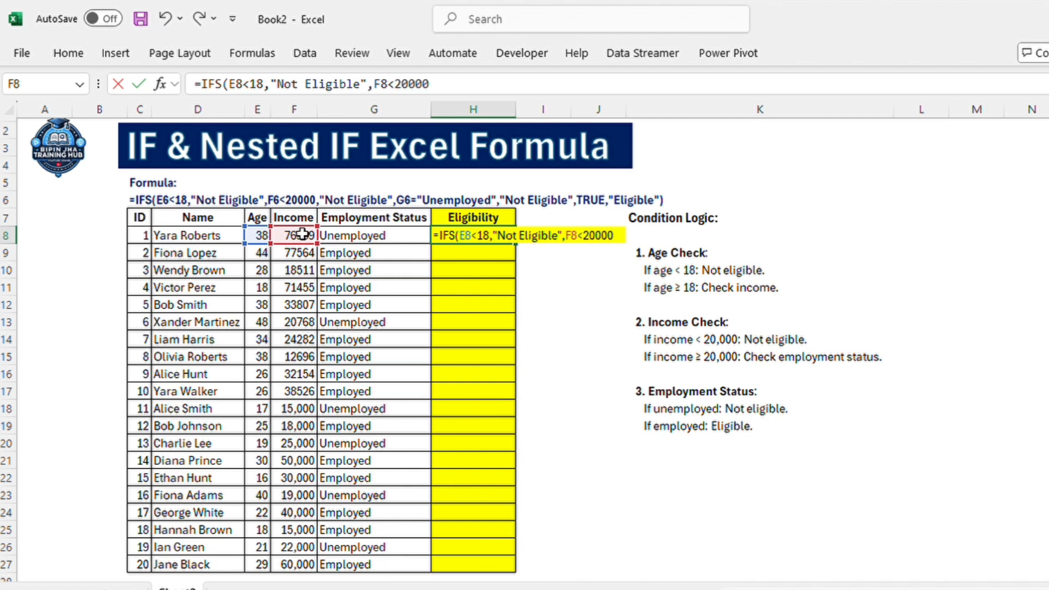
text(,"Not)
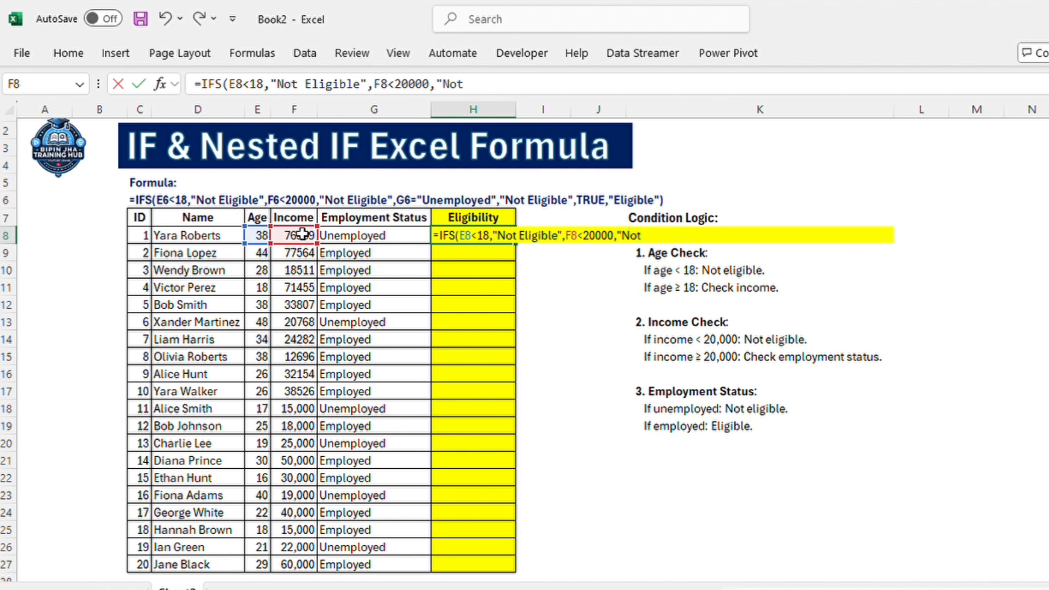
text( Eligibl)
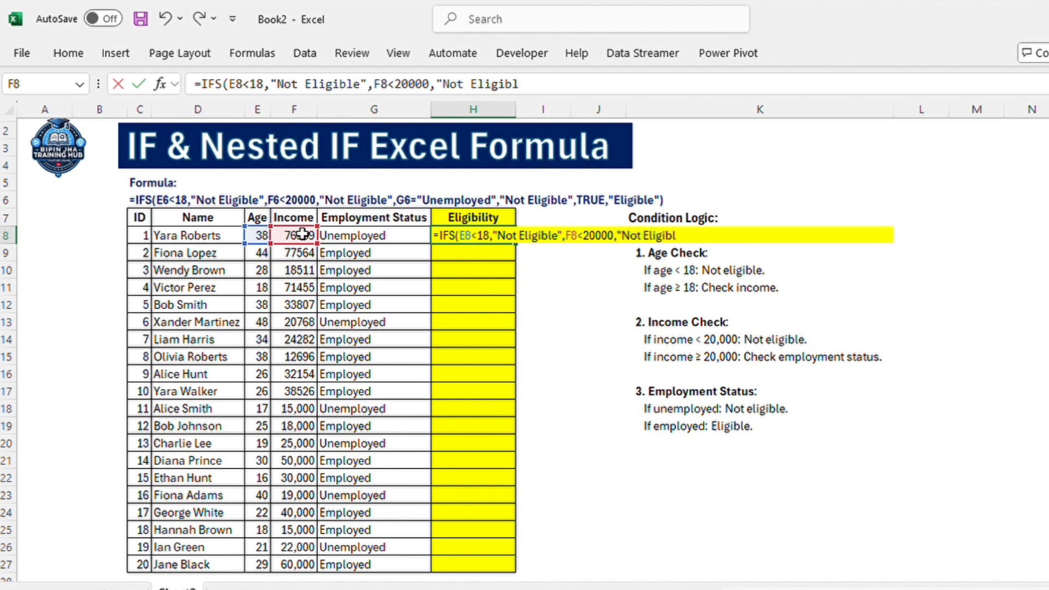
text(e",)
Add a third condition to the H8 formula that returns "Not Eligible" when G8="Unemployed"
click(349, 239)
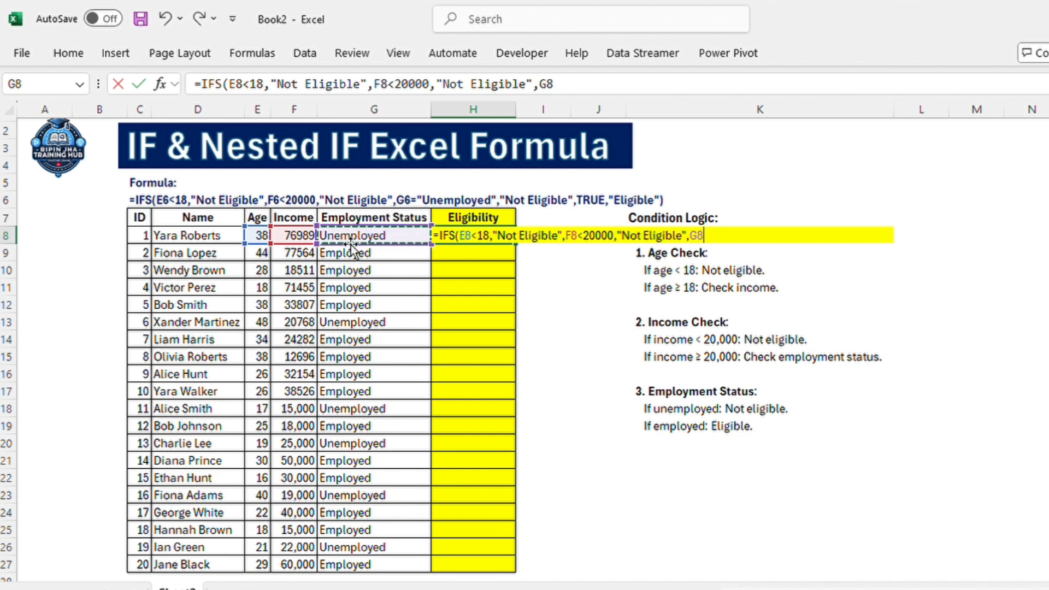
text(=")
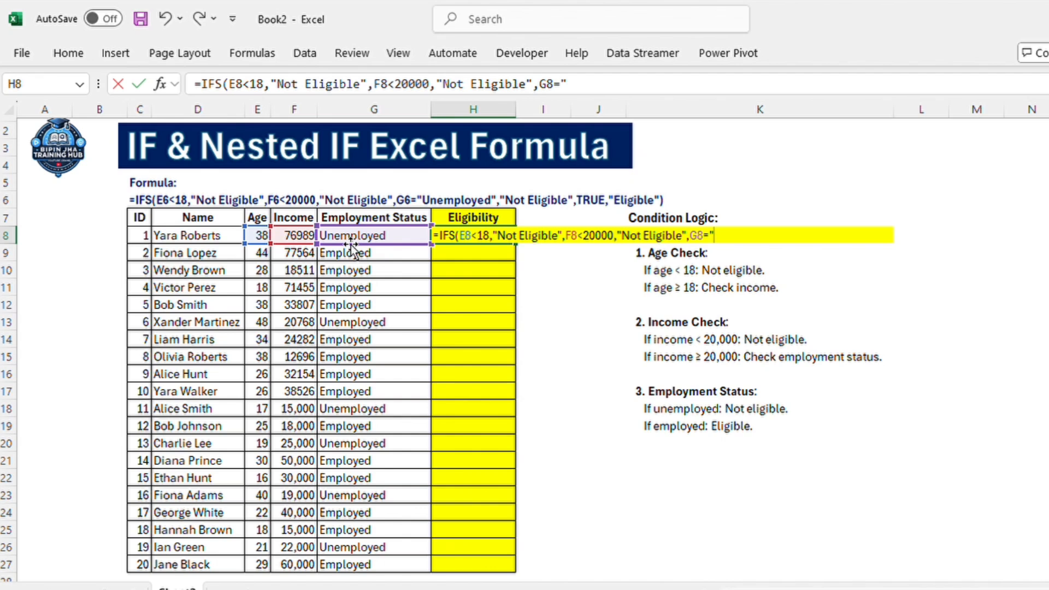
text(Une)
key(BackSpace)
text(nempl)
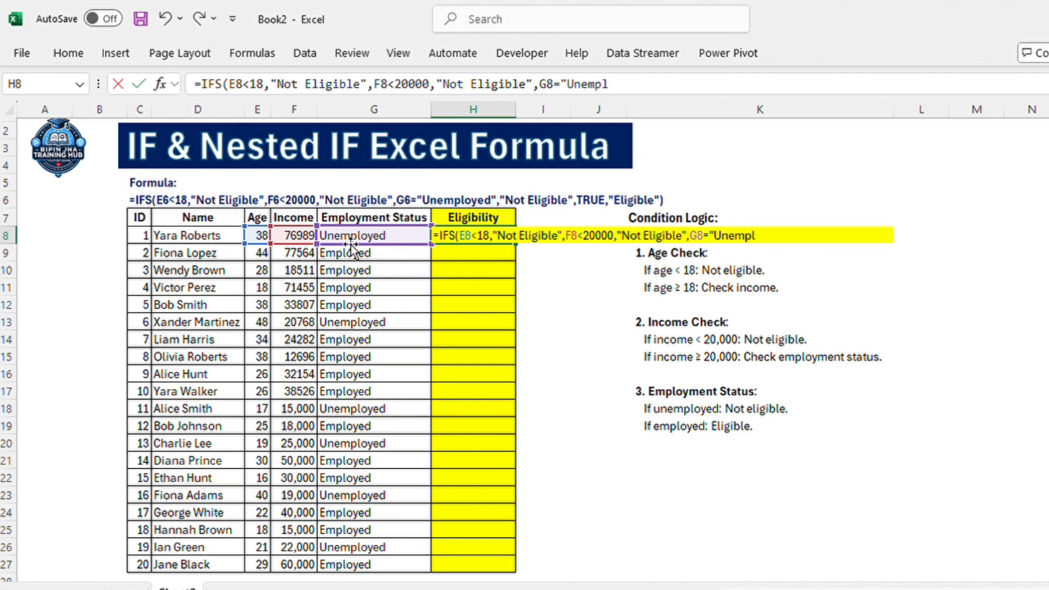
text(oyed","Note)
key(BackSpace)
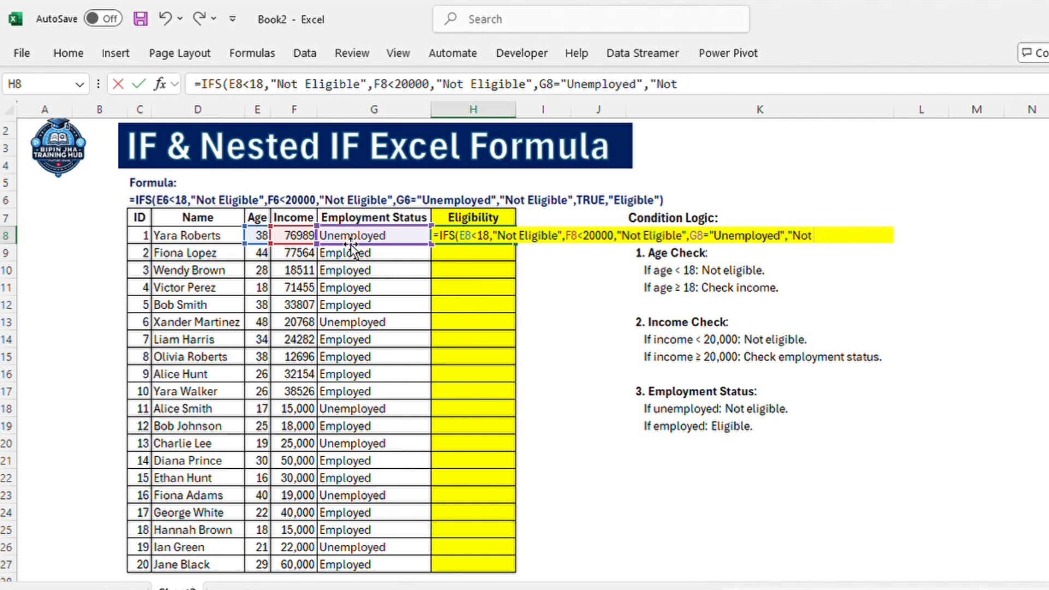
text(Eligible)
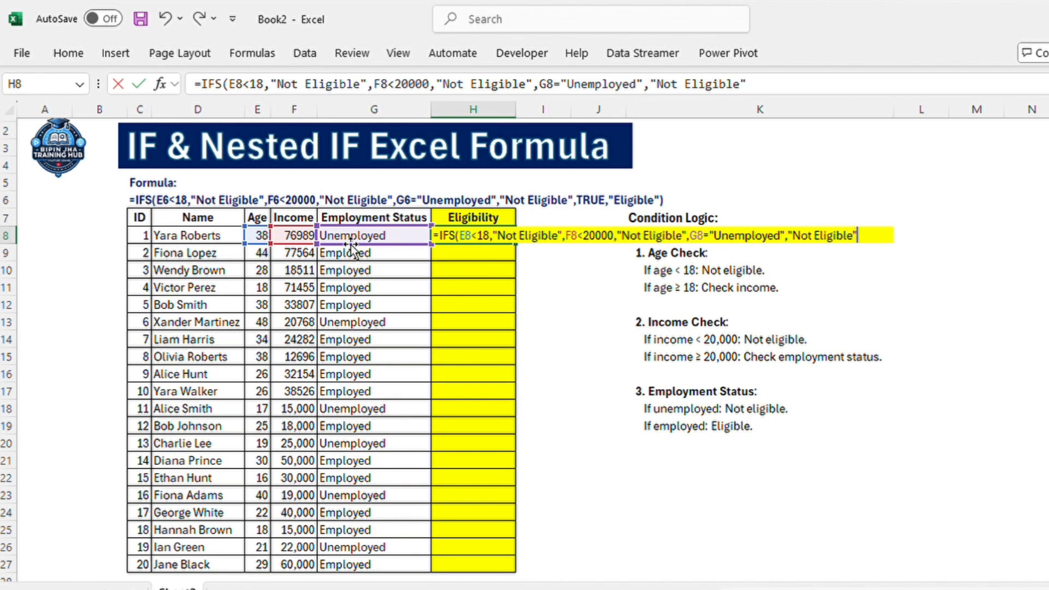
text(",)
Finish the IFS formula in H8 with TRUE,"Eligible" as the fallback, close the function and enter it
text(TRUE,"El)
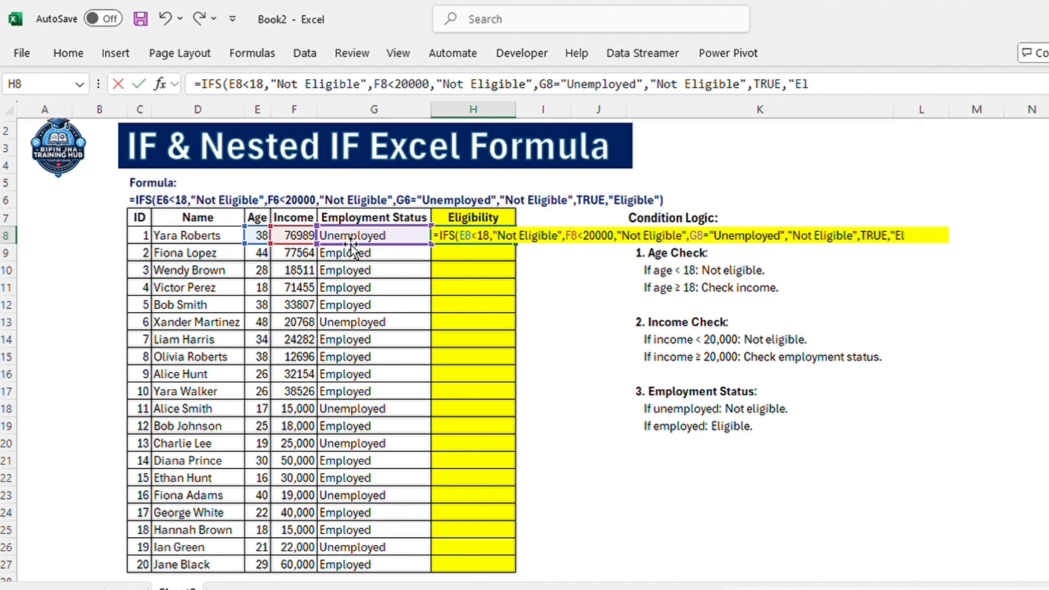
text(igible")
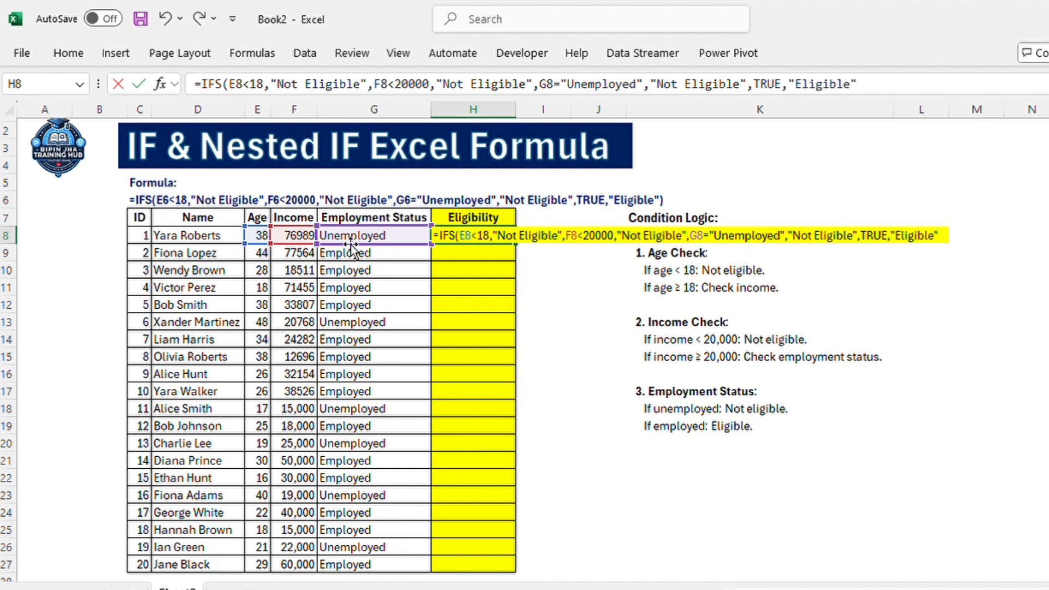
text())
key(Return)
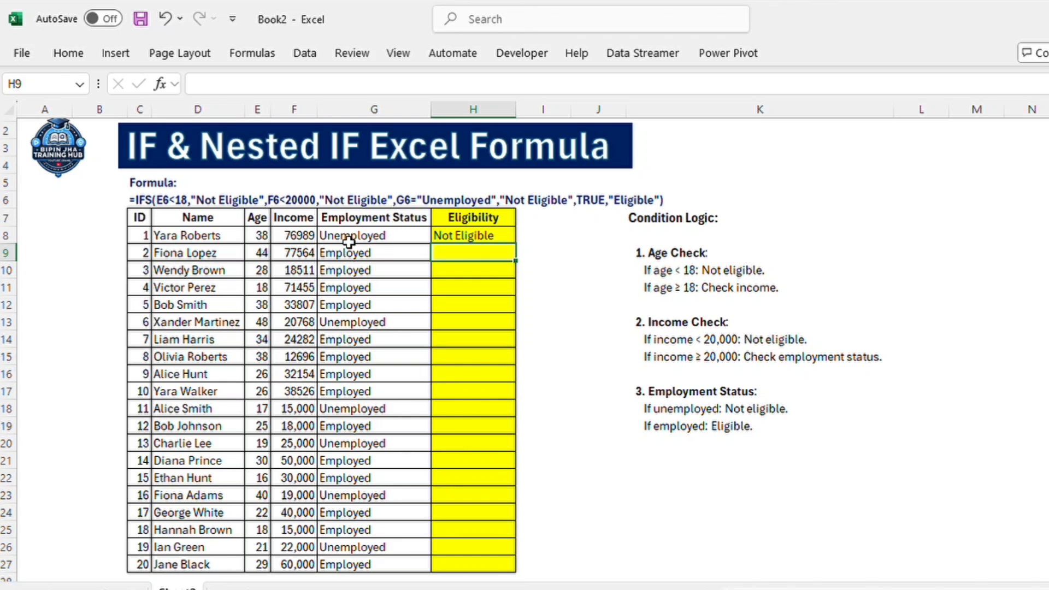
Fill the IFS formula from H8 down into H9
click(350, 247)
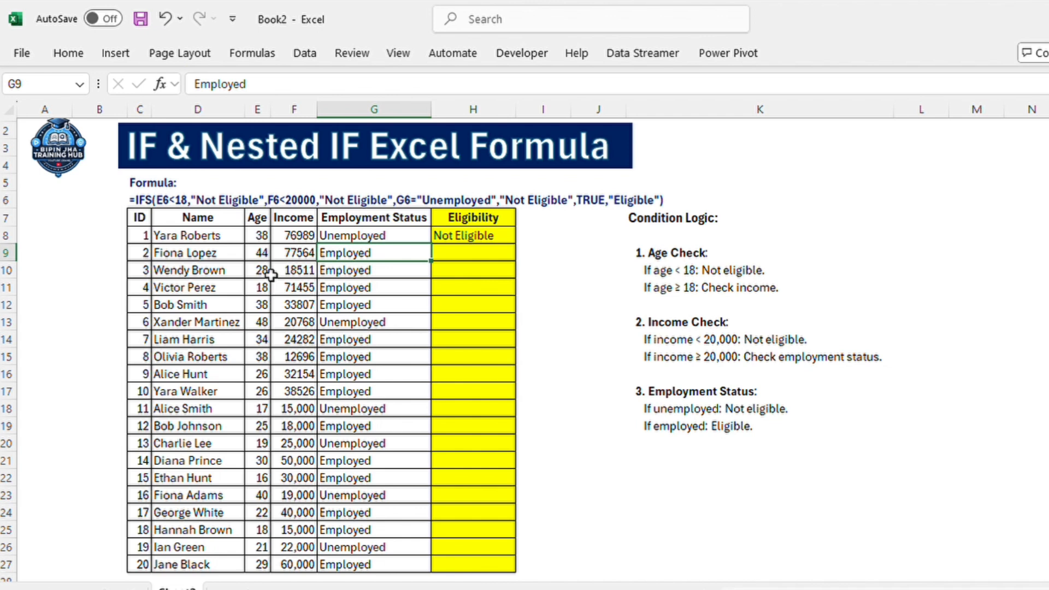
key(Left)
key(Right)
click(442, 254)
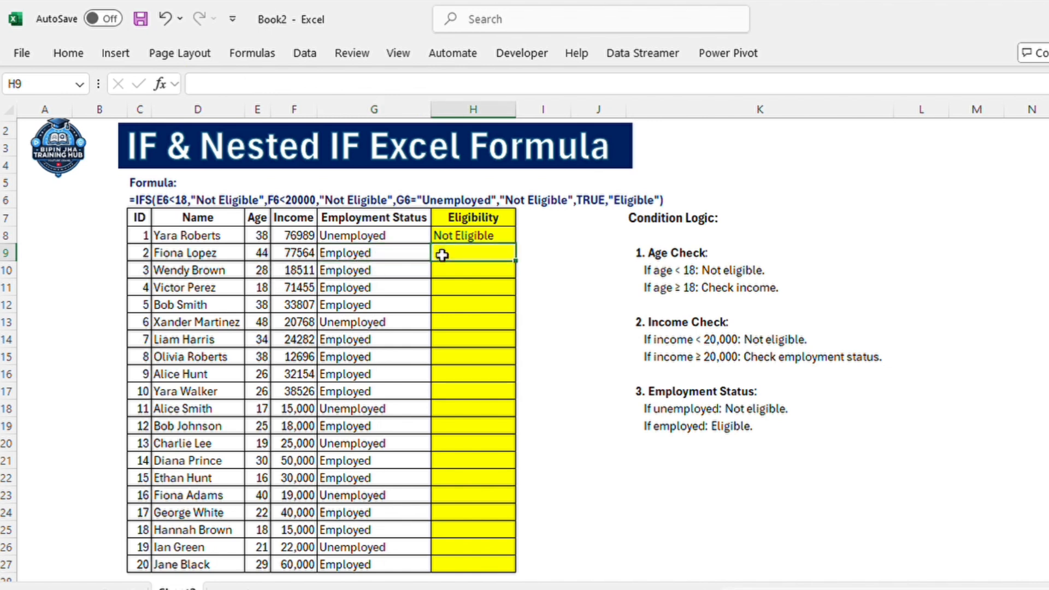
key(ctrl+d)
Fill the IFS formula from H9 down through H27 in the Eligibility column
key(Left)
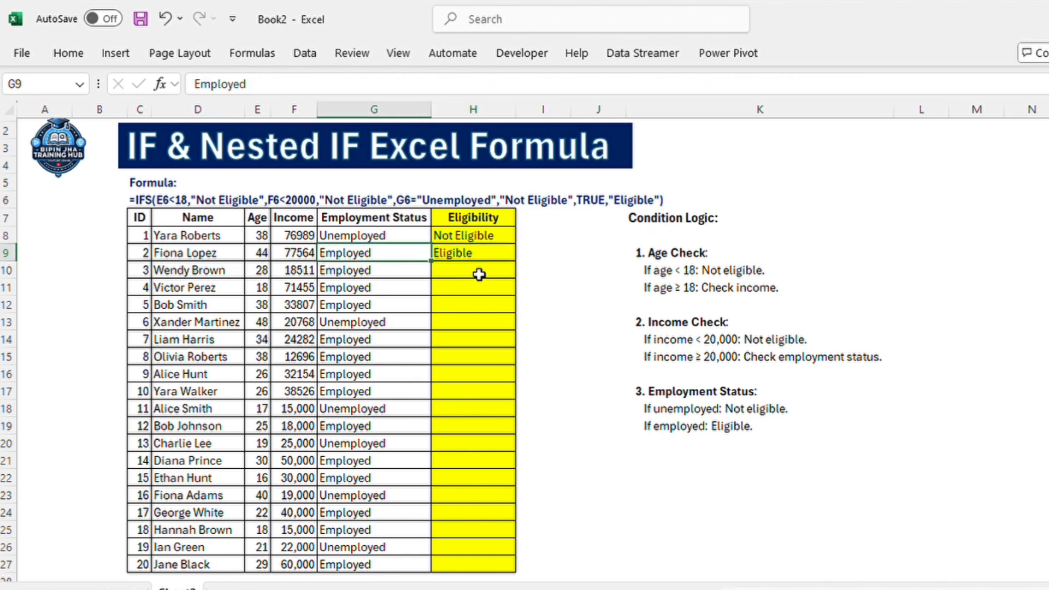
key(ctrl+Down)
key(Right)
key(ctrl+shift+Up)
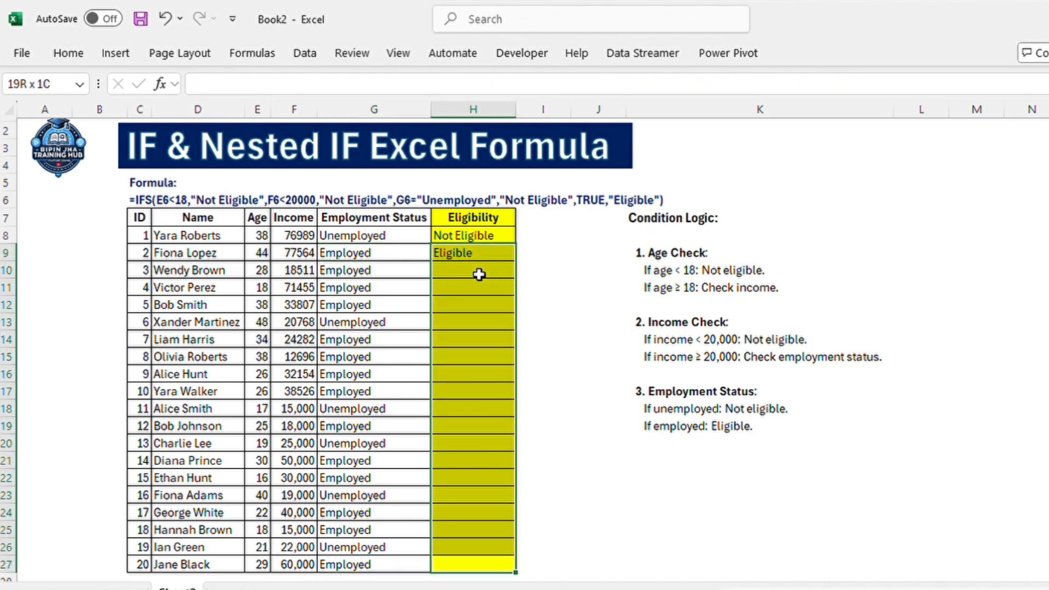
key(ctrl+d)
Examine the filled IFS formulas and their results cell by cell along the Eligibility column
scroll(479, 274, down, 1)
key(Up)
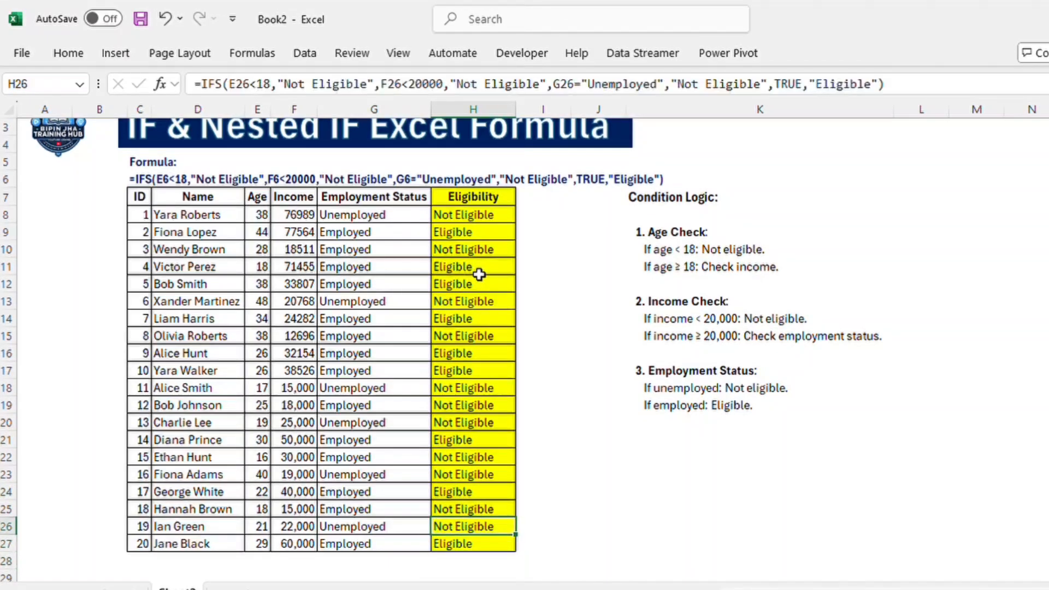
key(Up)
key(Up)
key(Up)
key(Up)
key(Up)
key(Up)
key(Up)
key(Up)
key(Up)
key(Up)
key(Up)
key(Up)
key(Up)
key(Up)
key(Up)
key(Up)
key(Up)
key(Up)
key(Up)
key(Up)
key(Down)
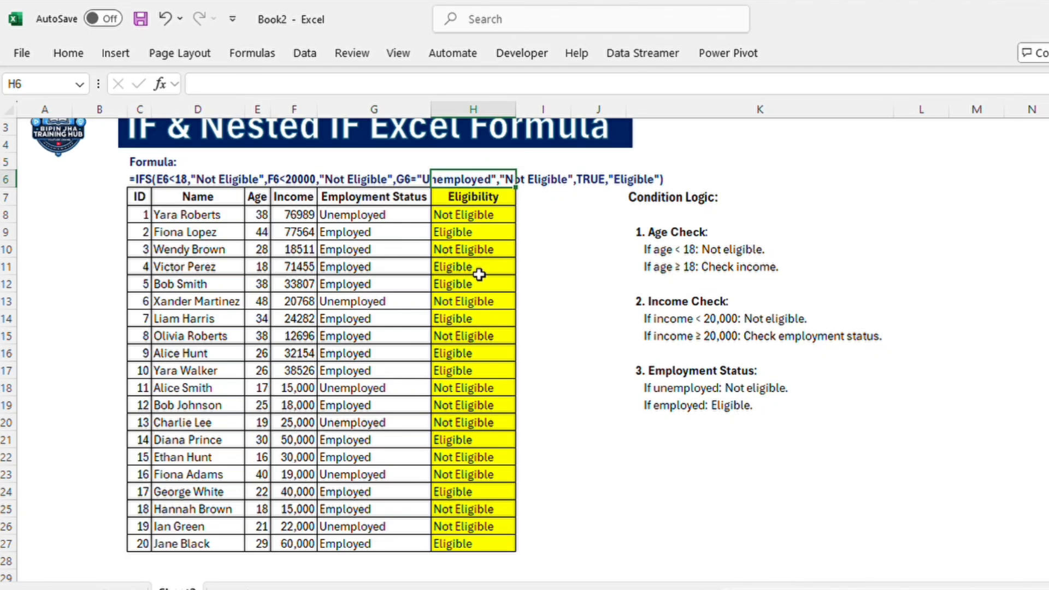
key(Down)
key(Down)
key(Down)
key(Down)
key(Down)
key(Down)
key(Down)
key(Down)
key(Down)
key(Down)
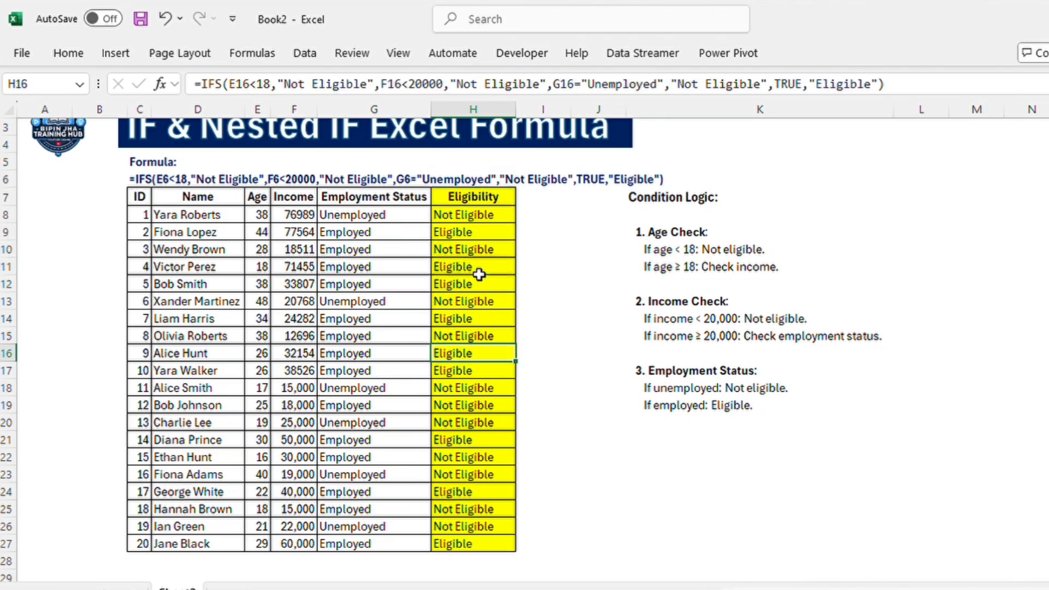